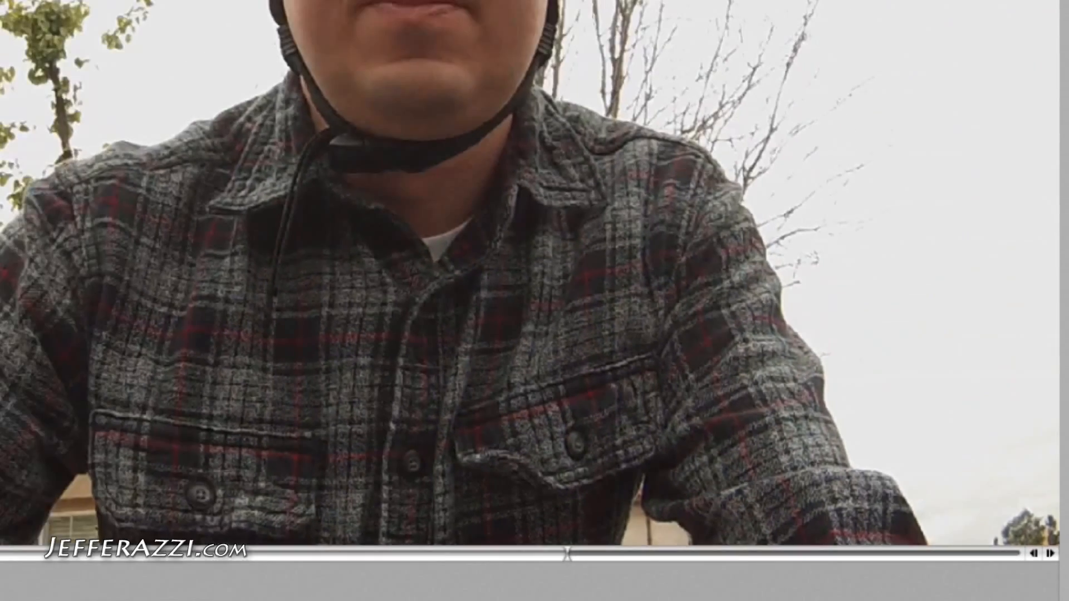
Jump the playhead to 1:53 and set the selection's out point there
left_click(163, 5)
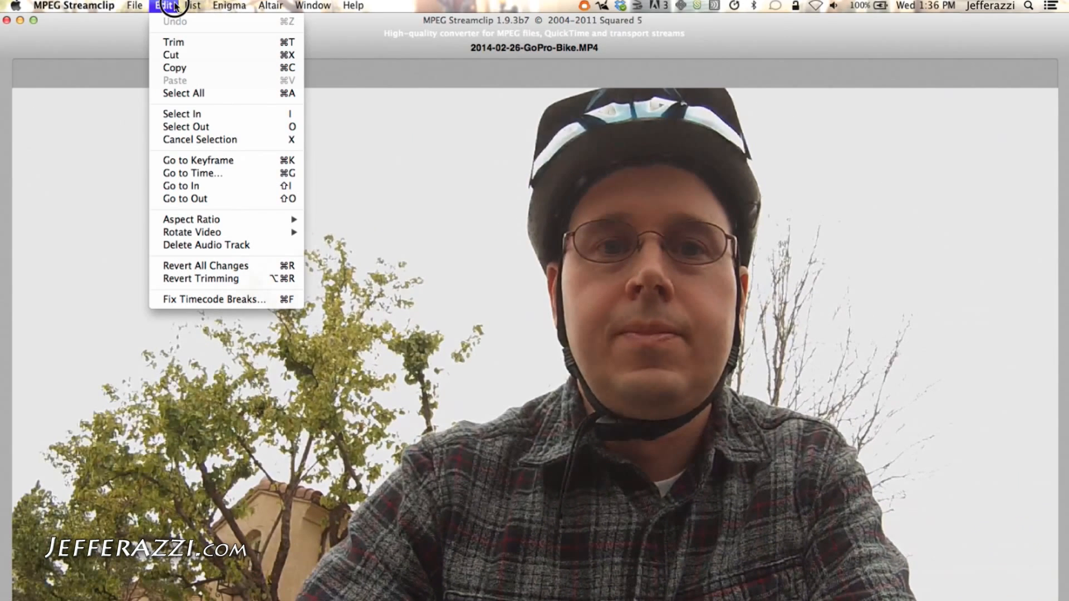
left_click(216, 173)
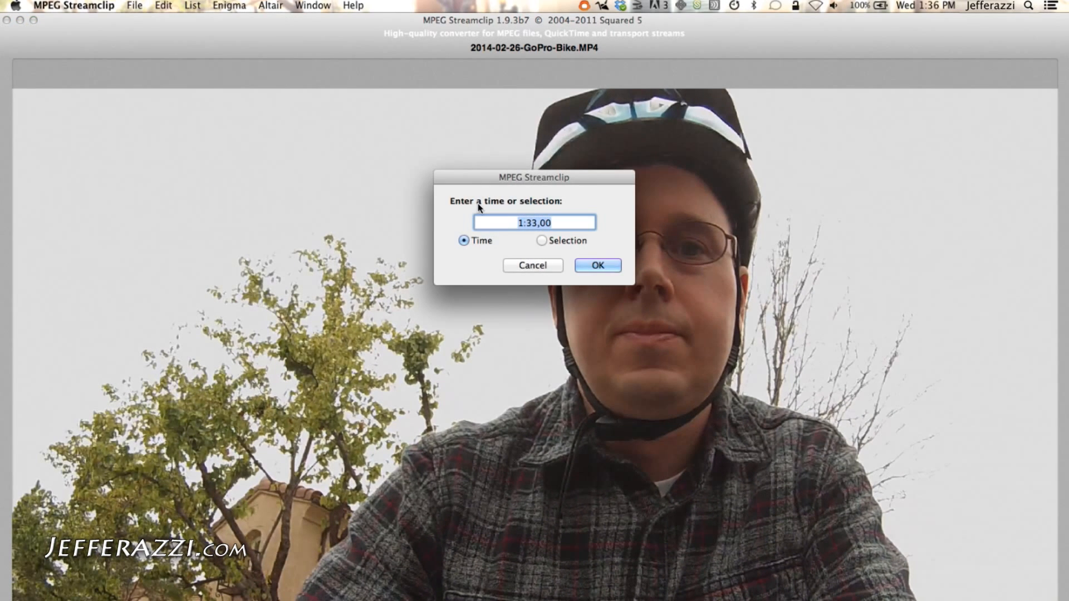
type("1:53")
left_click(592, 264)
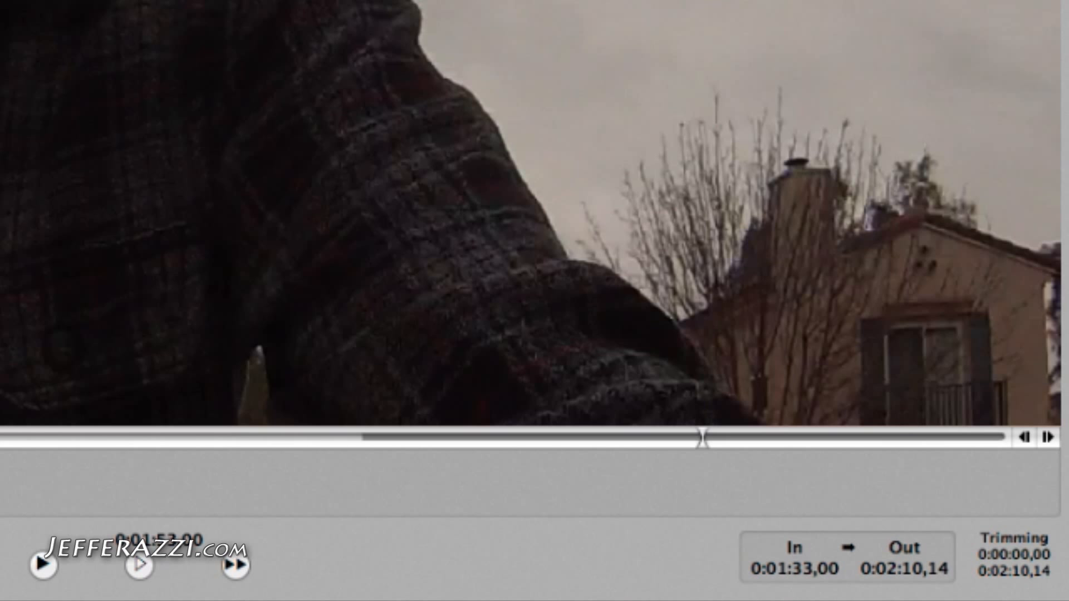
key("o")
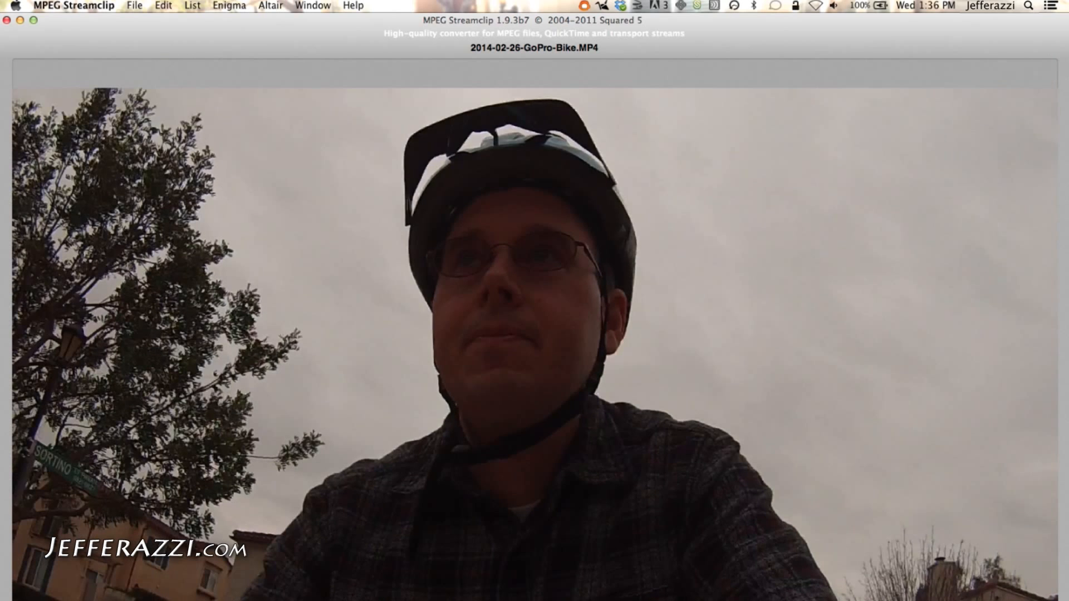
Cut the selected section out of the clip
left_click(163, 7)
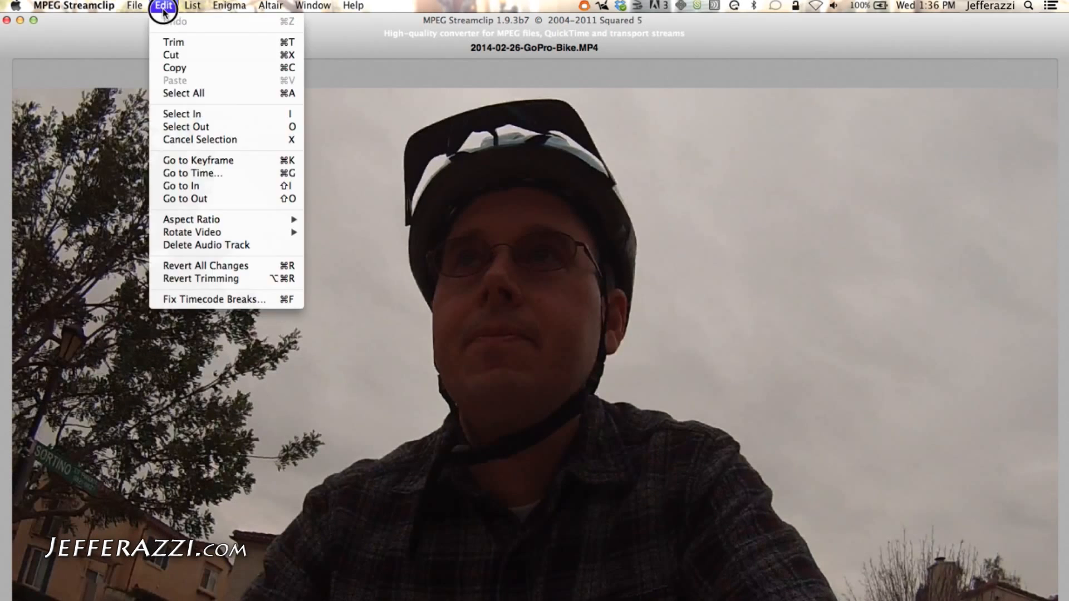
left_click(180, 43)
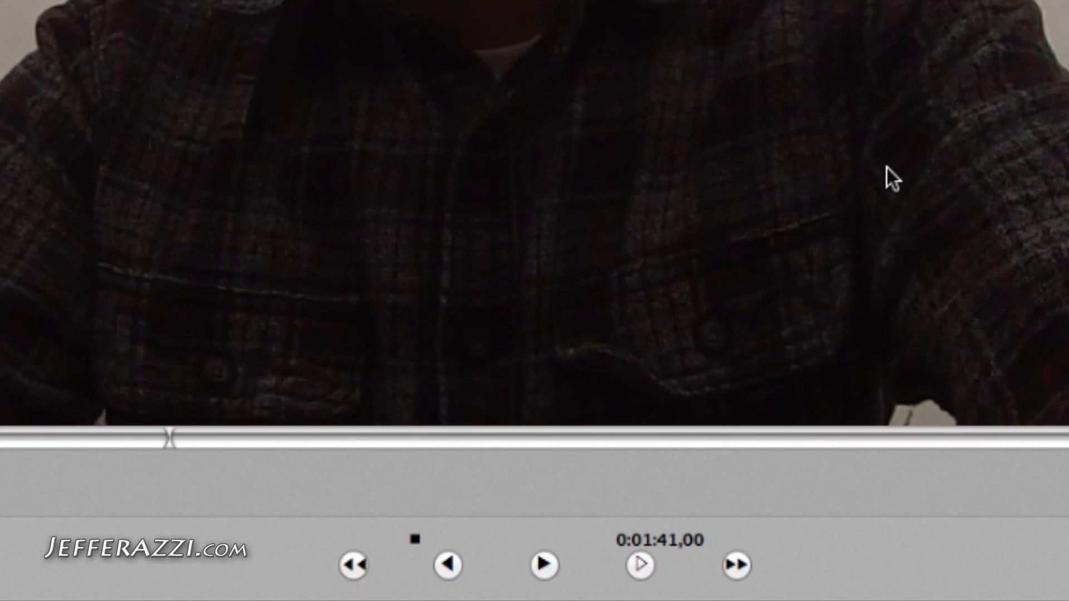
Position the playhead at 0:01:40,00 and set the in point there
left_click(57, 439)
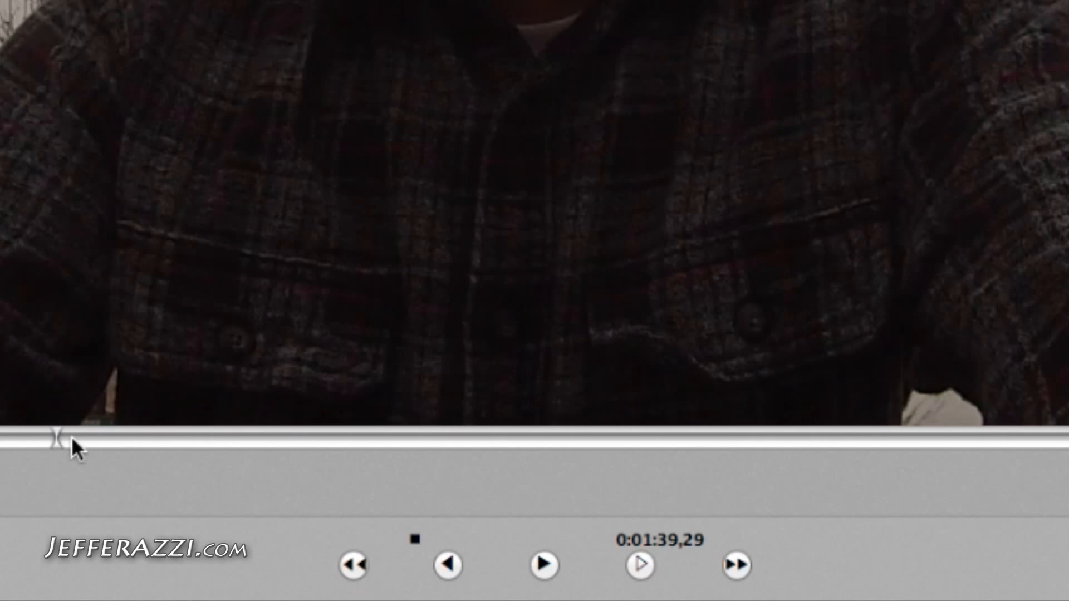
left_click_drag(54, 440, 64, 446)
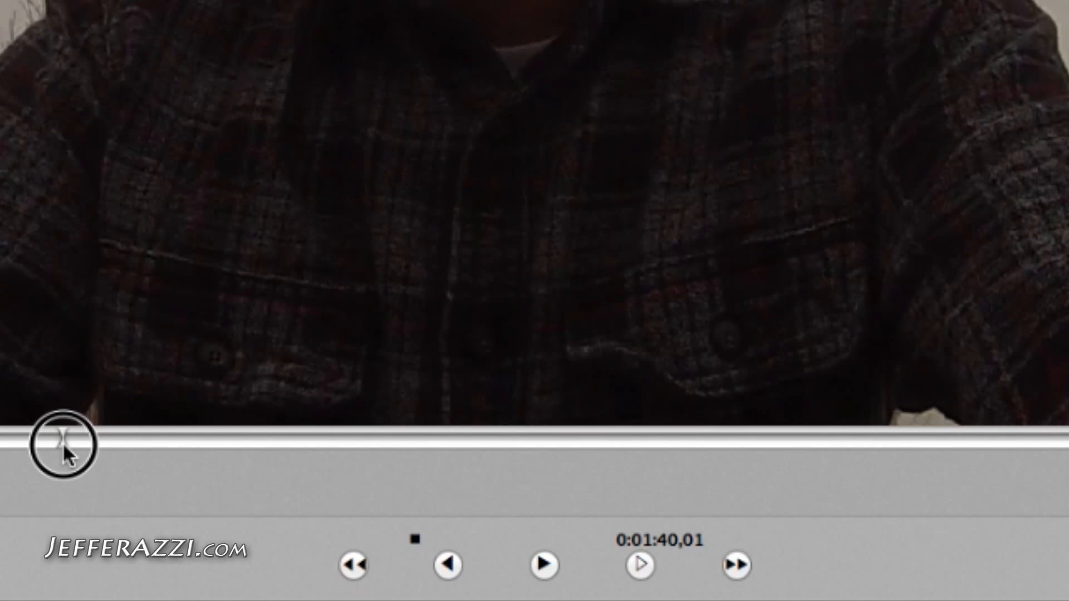
key("Left")
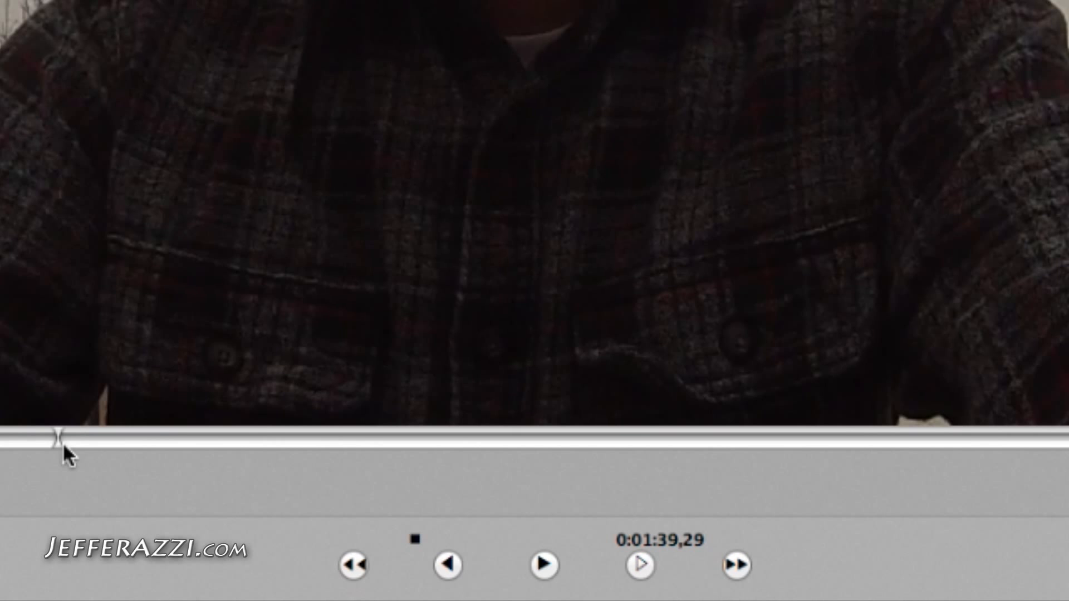
key("Right")
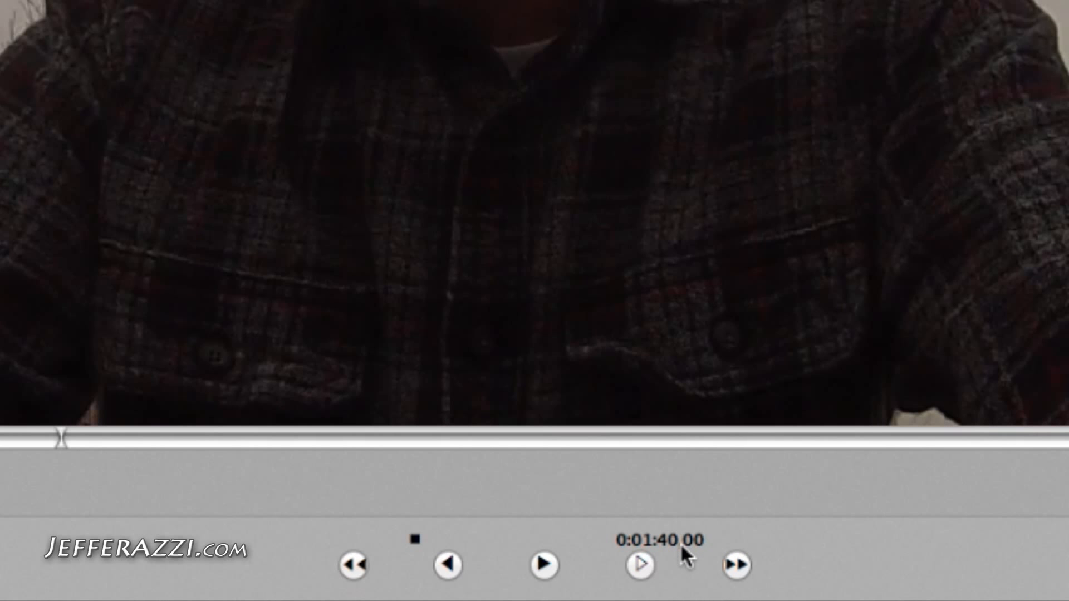
key("i")
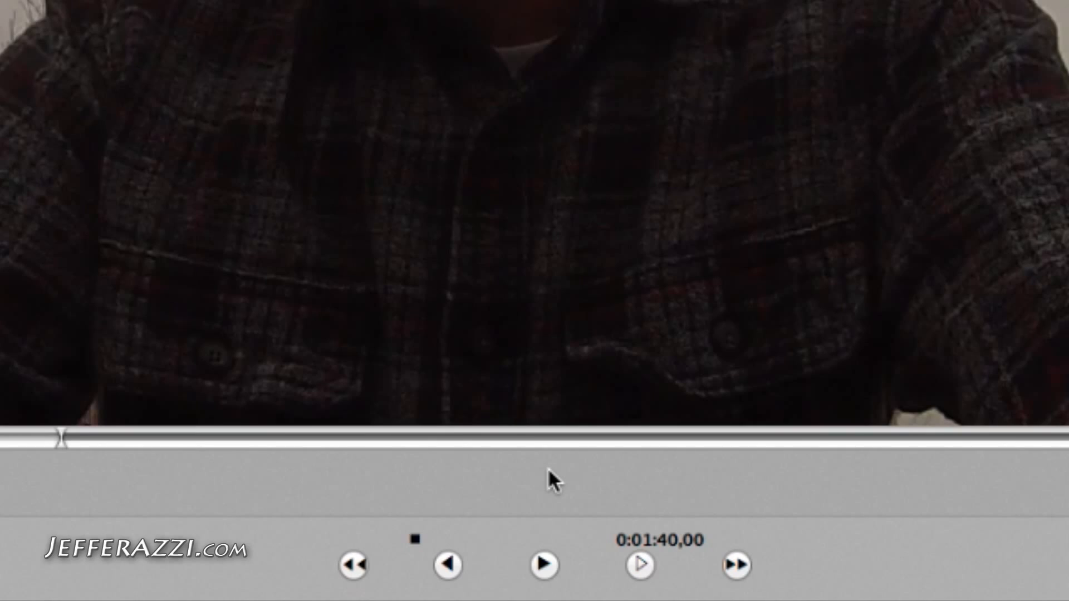
Step the playhead to 0:01:45,00 and cut the selected section from the clip
key("space")
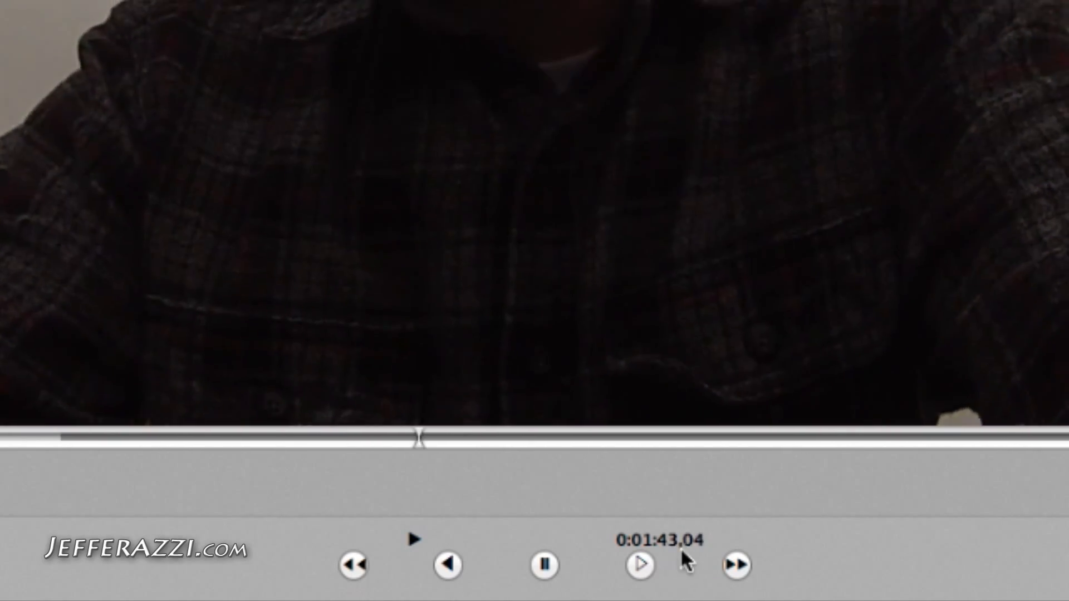
key("space")
key("Right")
key("Right")
key("Right")
key("Right")
key("Right")
key("Right")
key("Right")
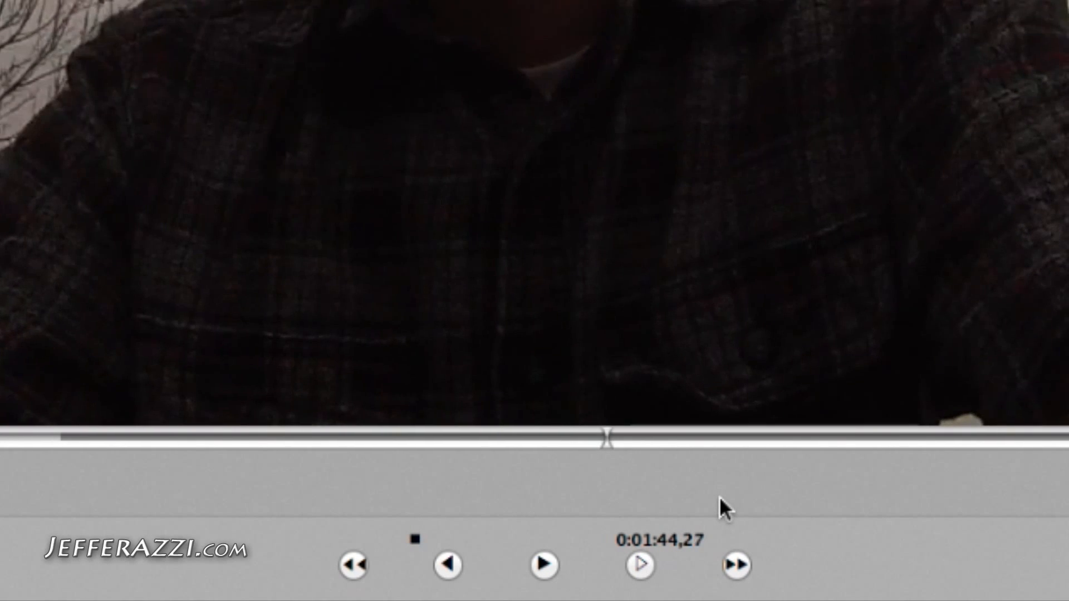
key("Left")
key("Right")
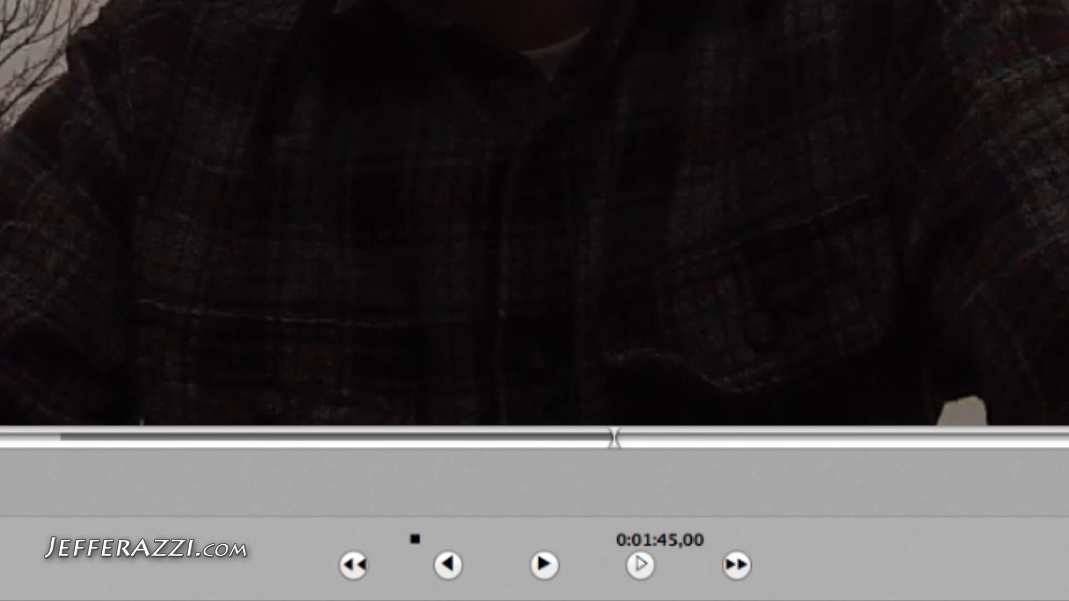
left_click(164, 6)
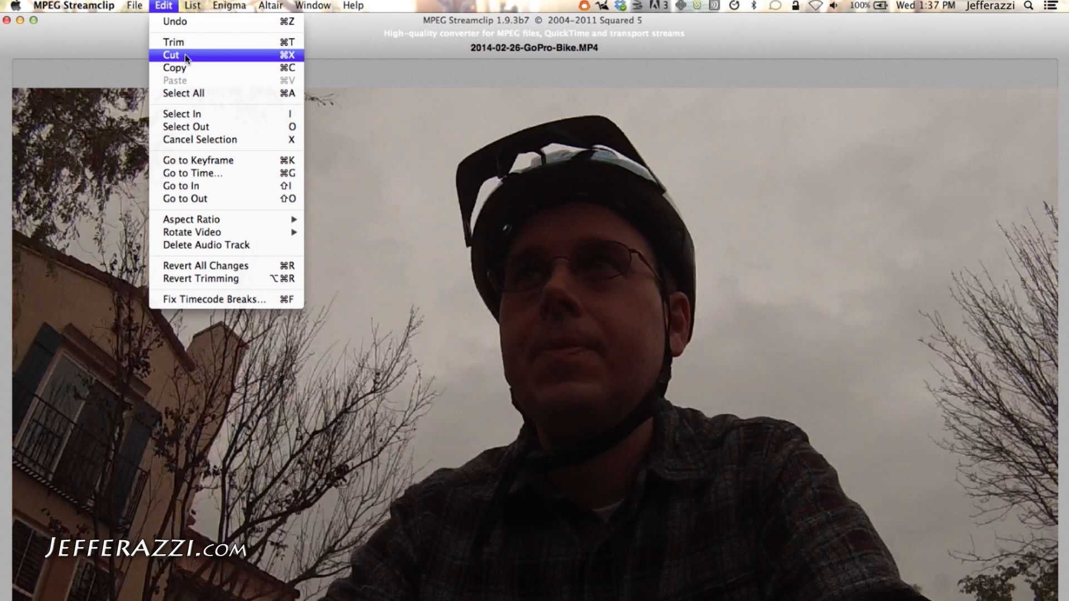
left_click(184, 55)
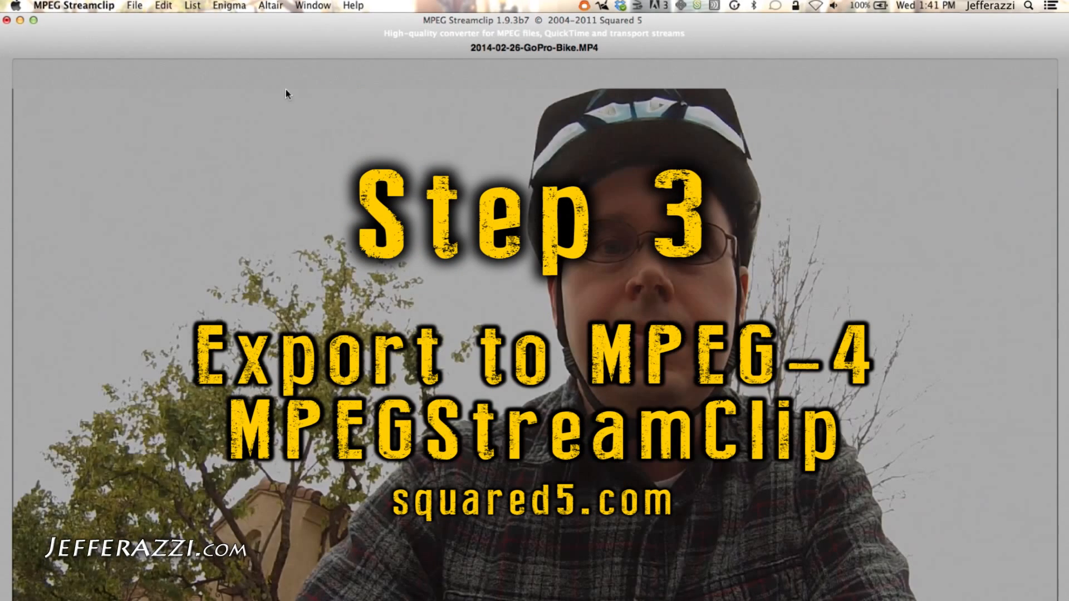
Open the MPEG-4 exporter, keep the frame size at 640 × 640, and enable Deinterlace Video
left_click(139, 6)
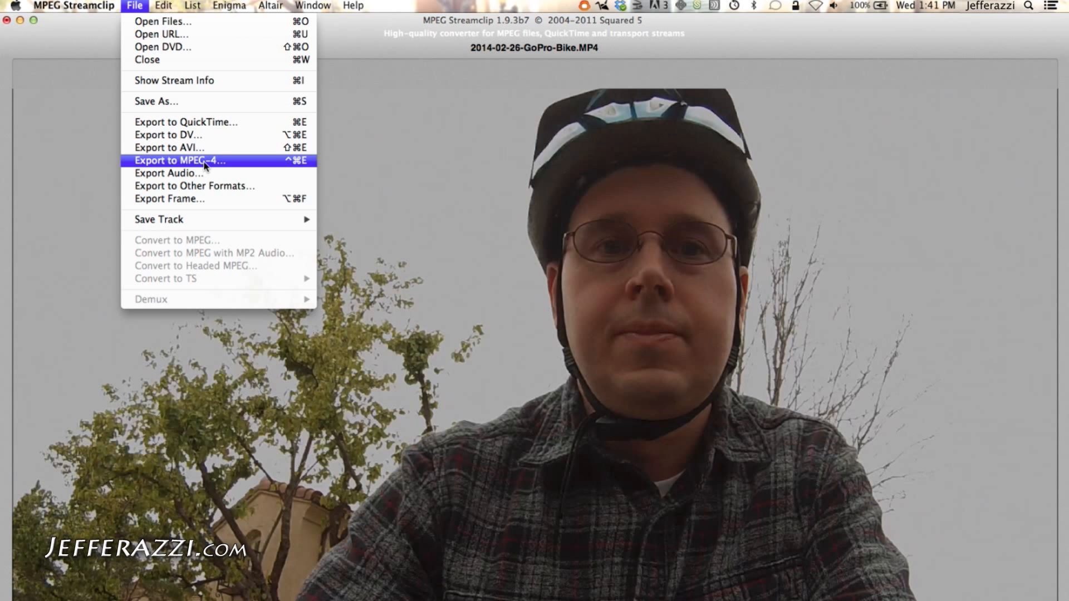
left_click(205, 164)
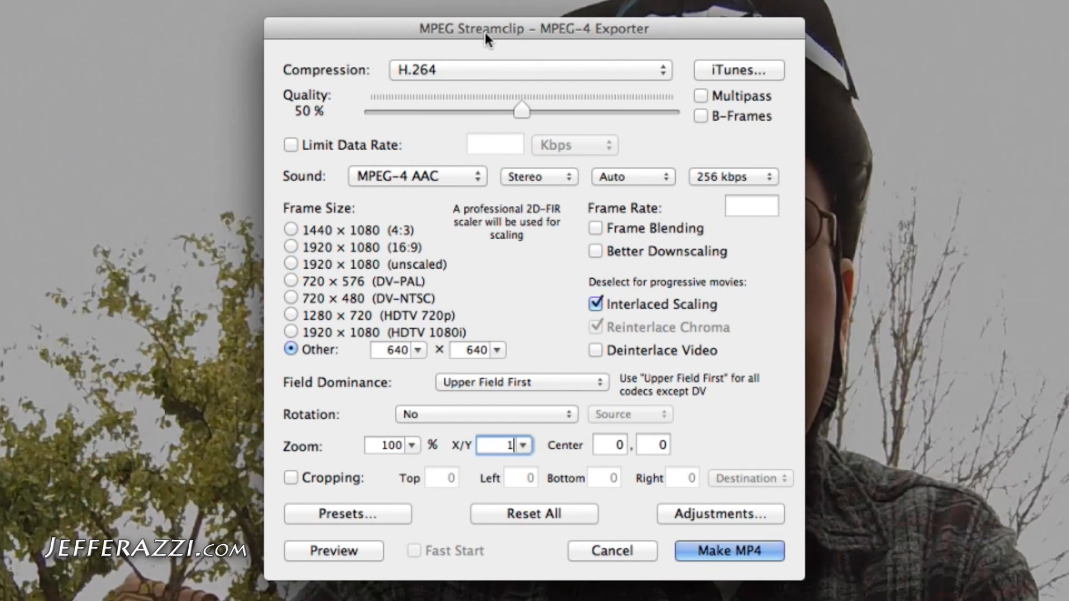
left_click_drag(502, 116, 501, 110)
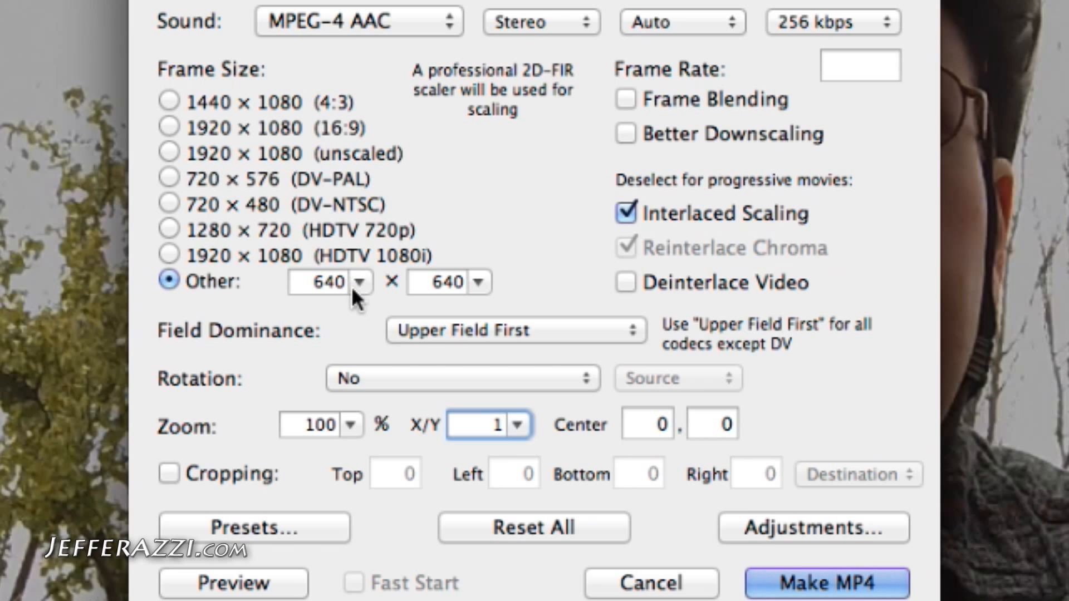
left_click(359, 281)
left_click(359, 354)
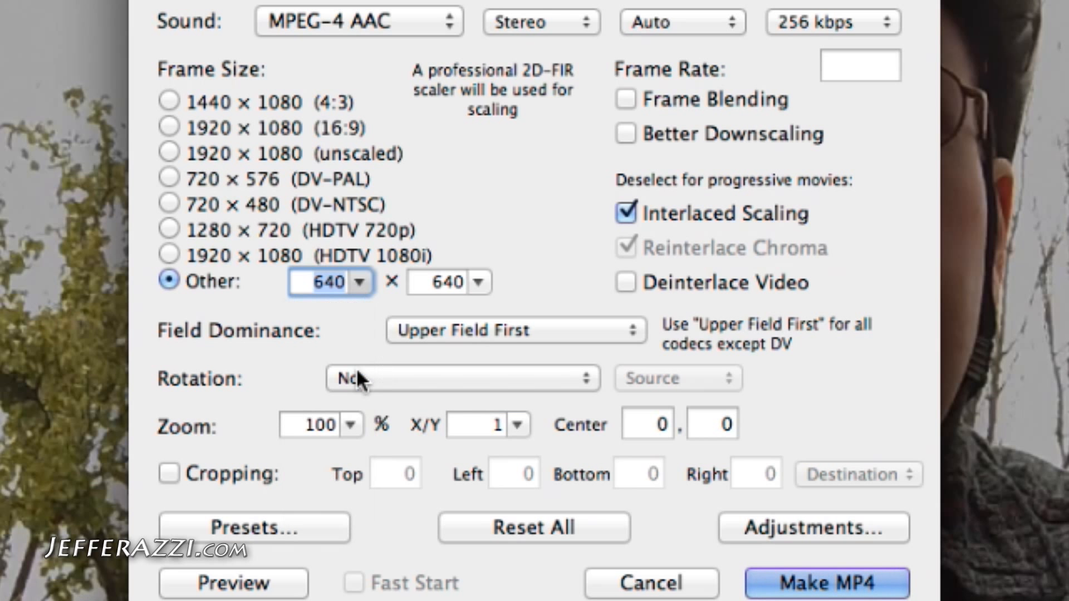
left_click(478, 282)
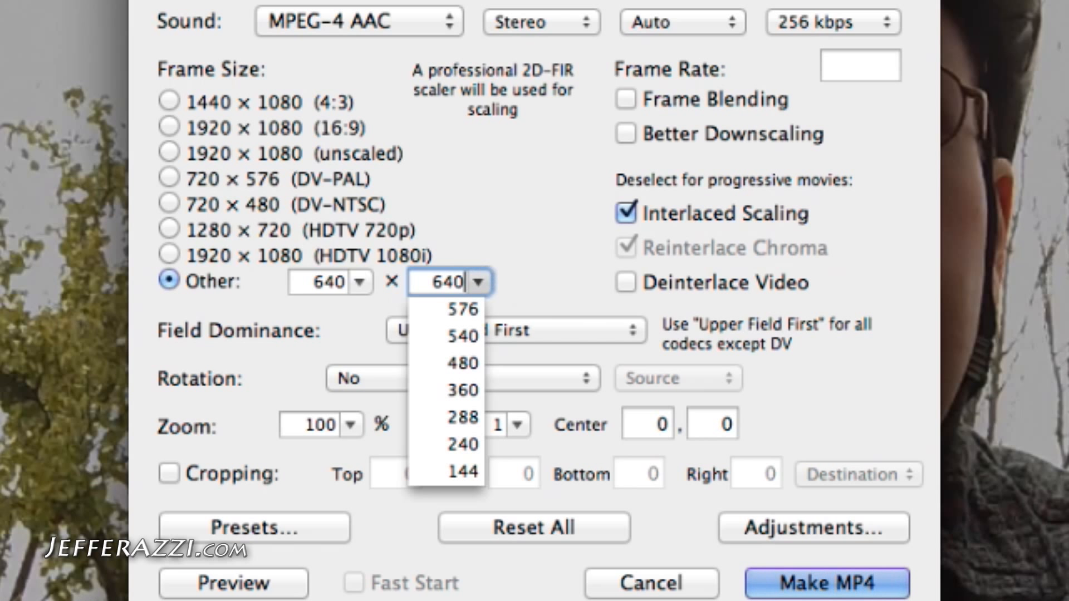
left_click(550, 273)
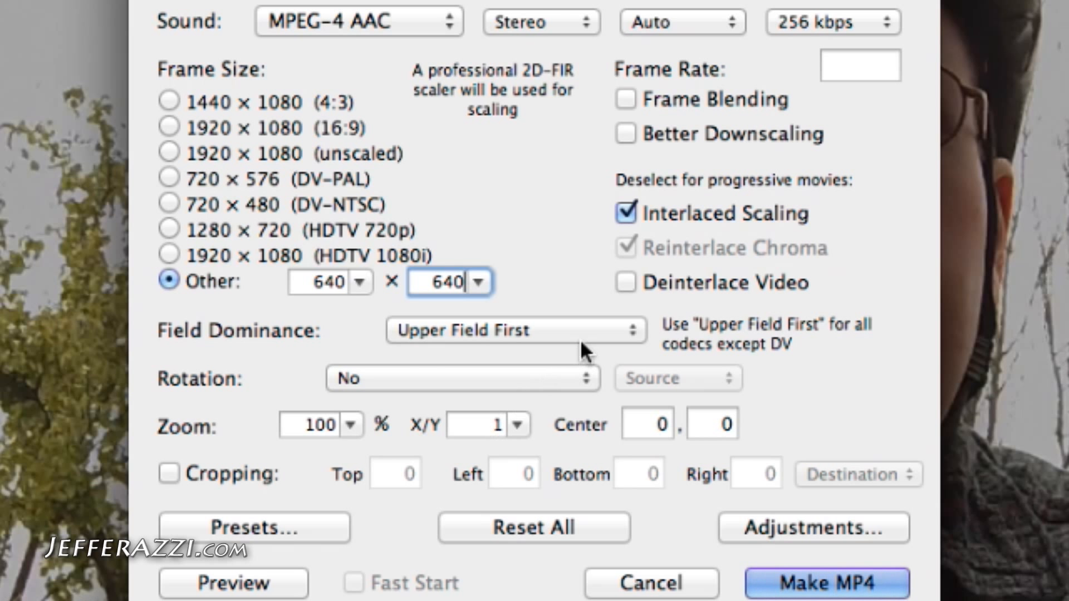
left_click(626, 283)
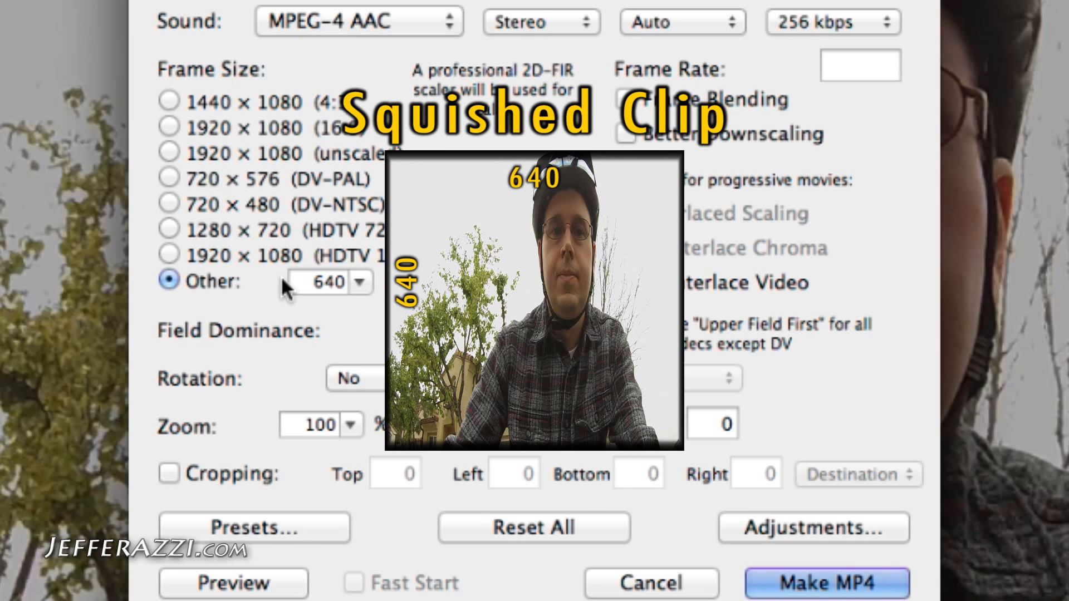
Make the MP4 and save it, replacing the existing file of the same name
left_click(838, 586)
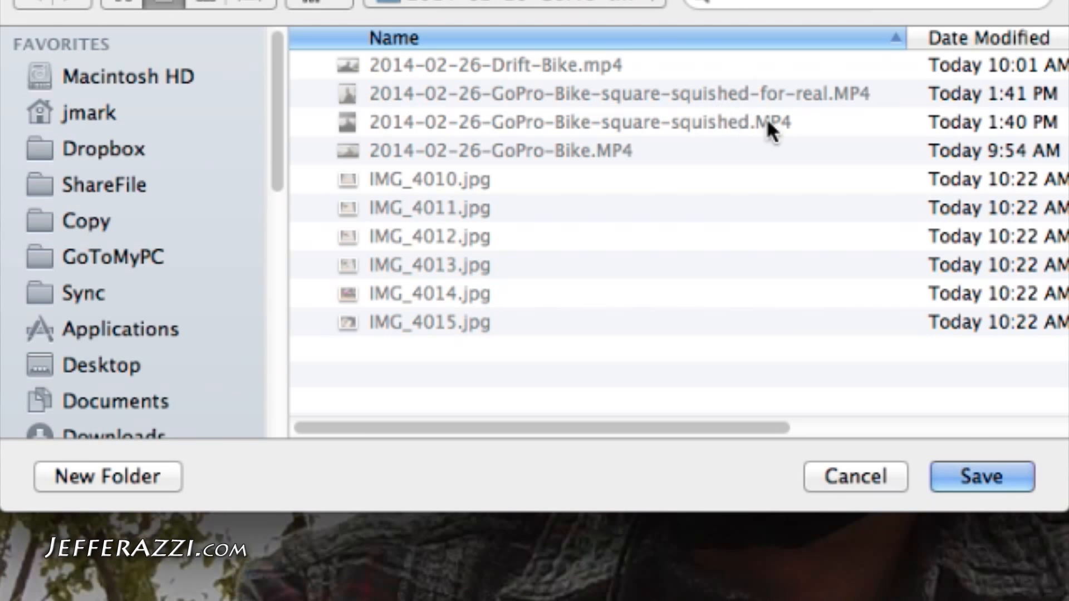
left_click(980, 477)
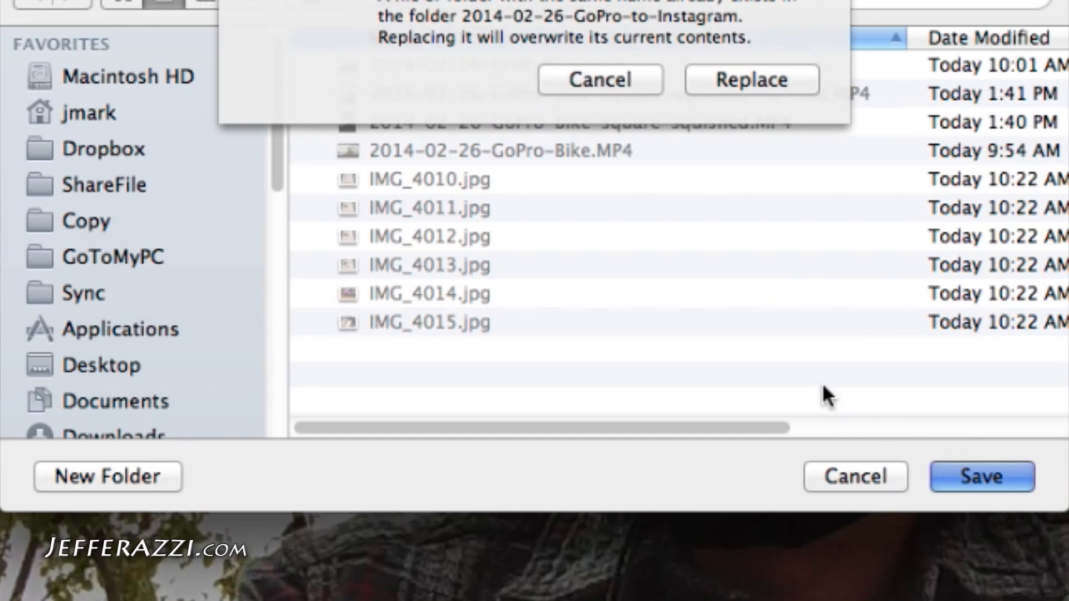
left_click(762, 81)
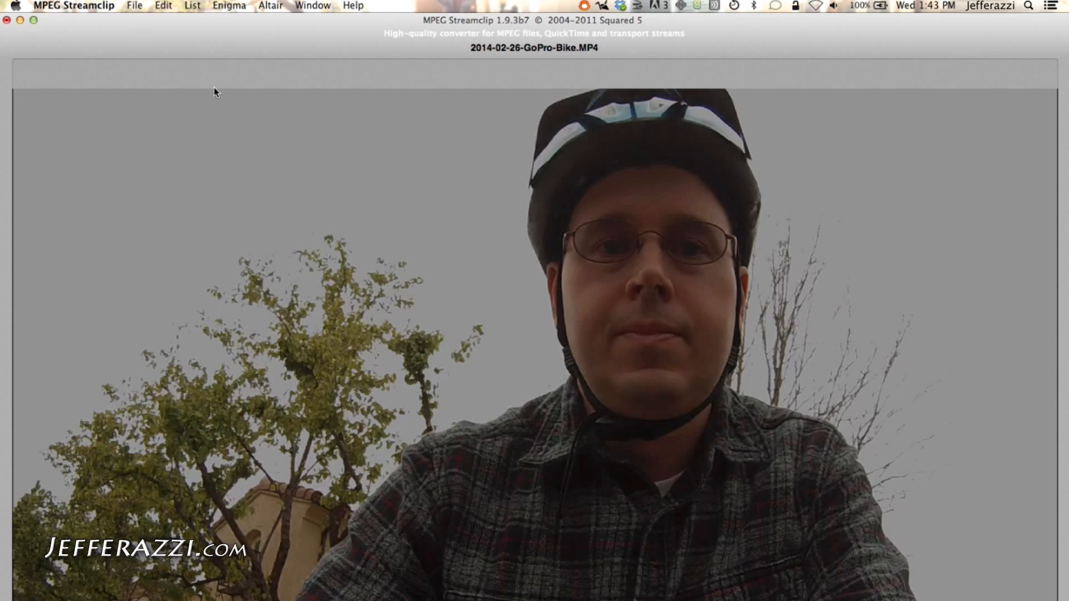
Reopen the MPEG-4 exporter and set the zoom X/Y ratio to 1.777
left_click(134, 7)
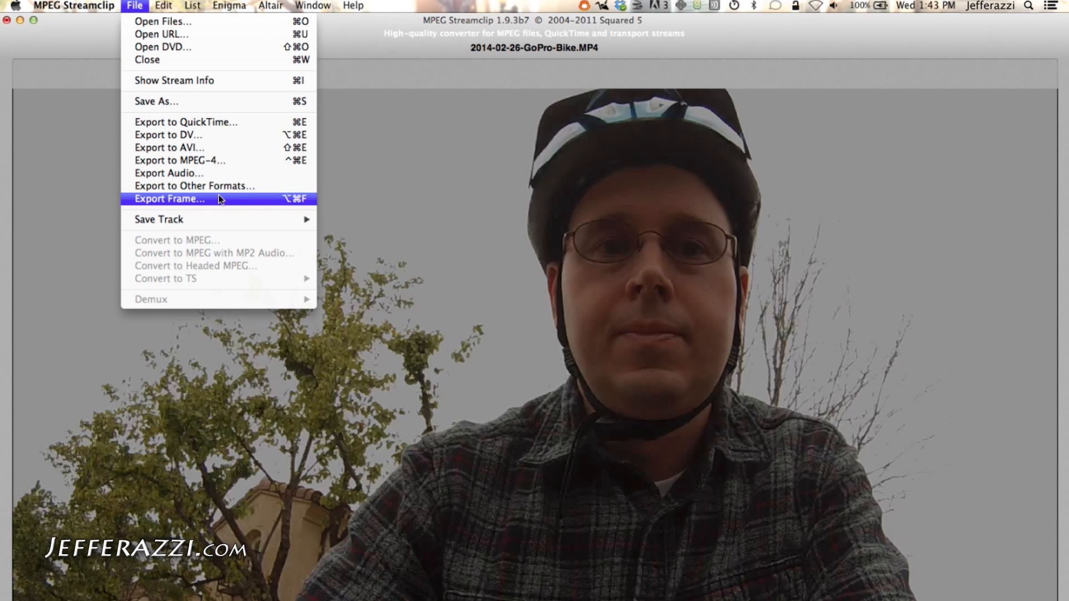
left_click(221, 162)
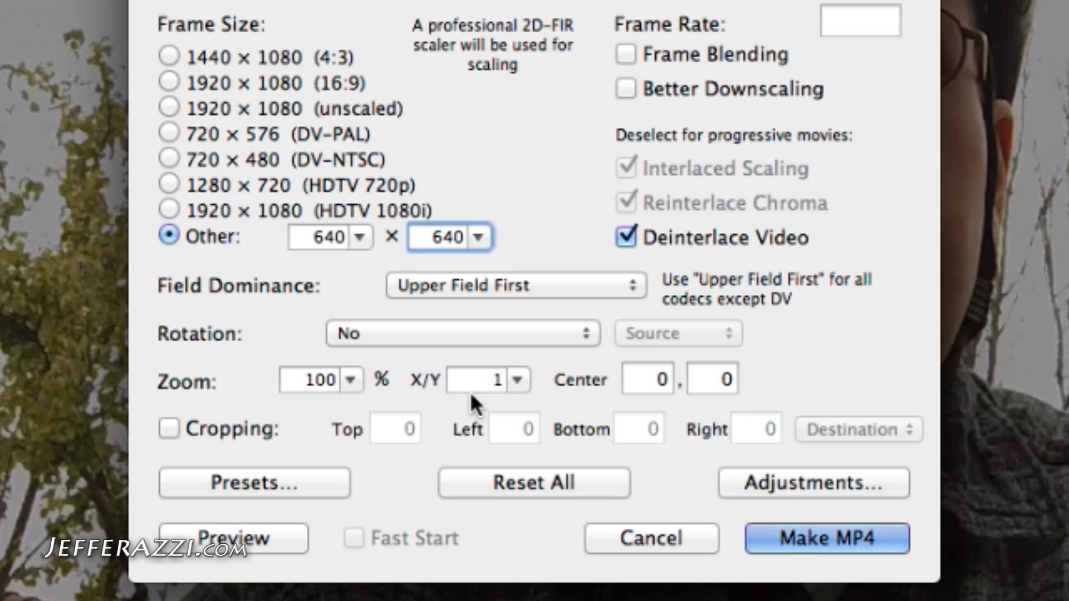
left_click(516, 380)
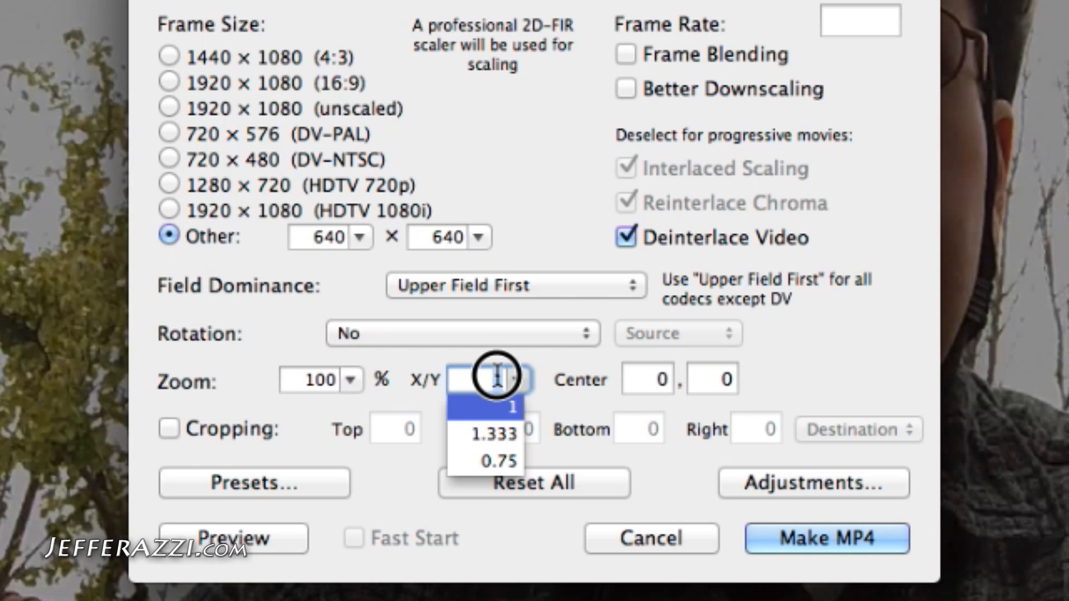
type("1.777")
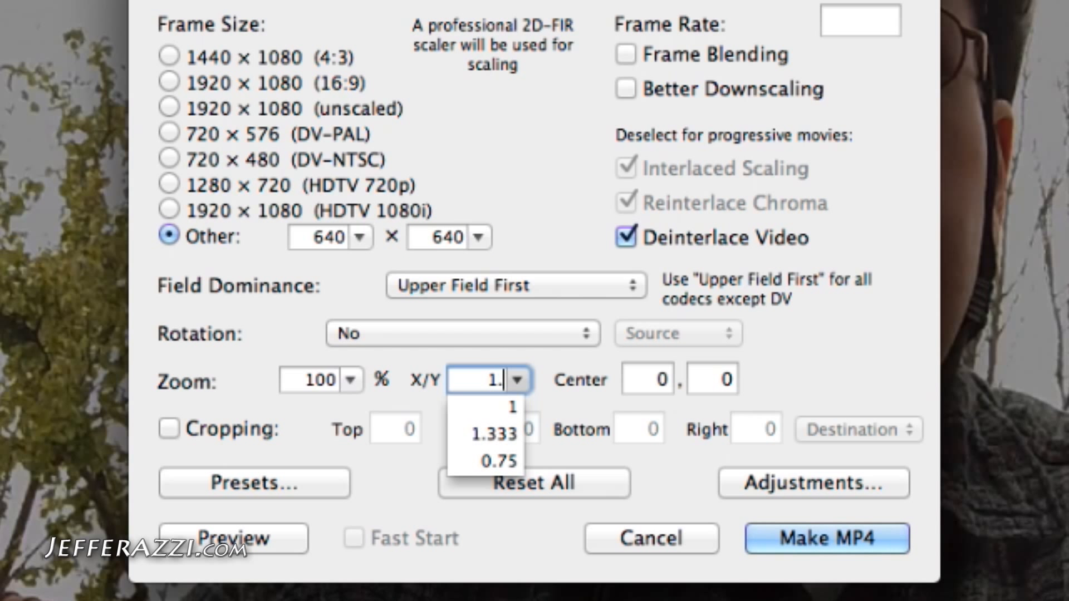
key("Return")
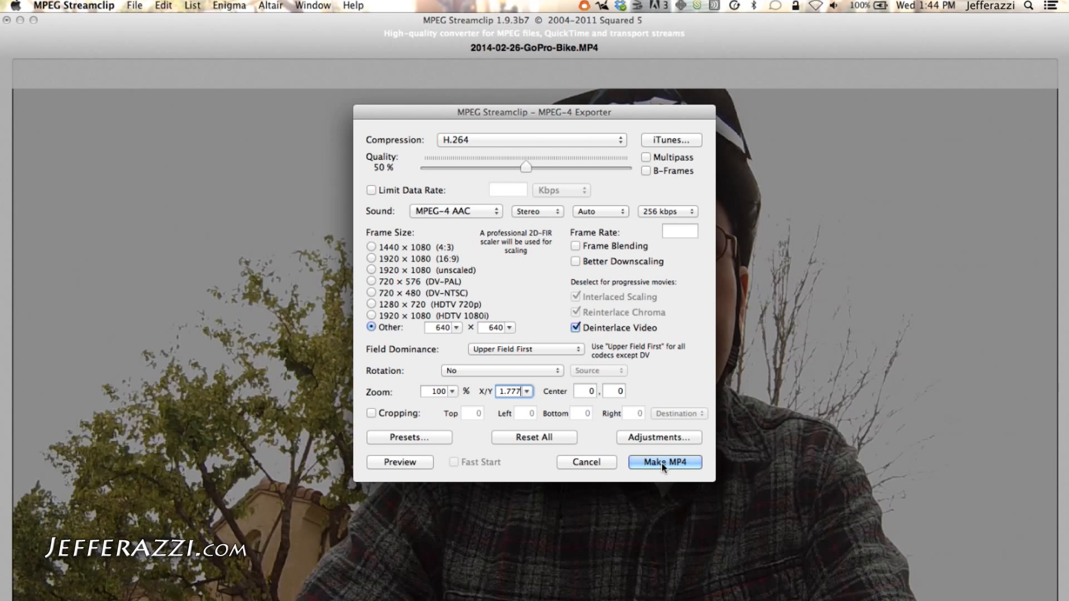
Make the MP4 and save it as 2014-02-26-GoPro-Bike-letterboxed.mp4
left_click(661, 463)
left_click(559, 162)
type("-02-26-GoPro-Bike-")
type("letterboxe")
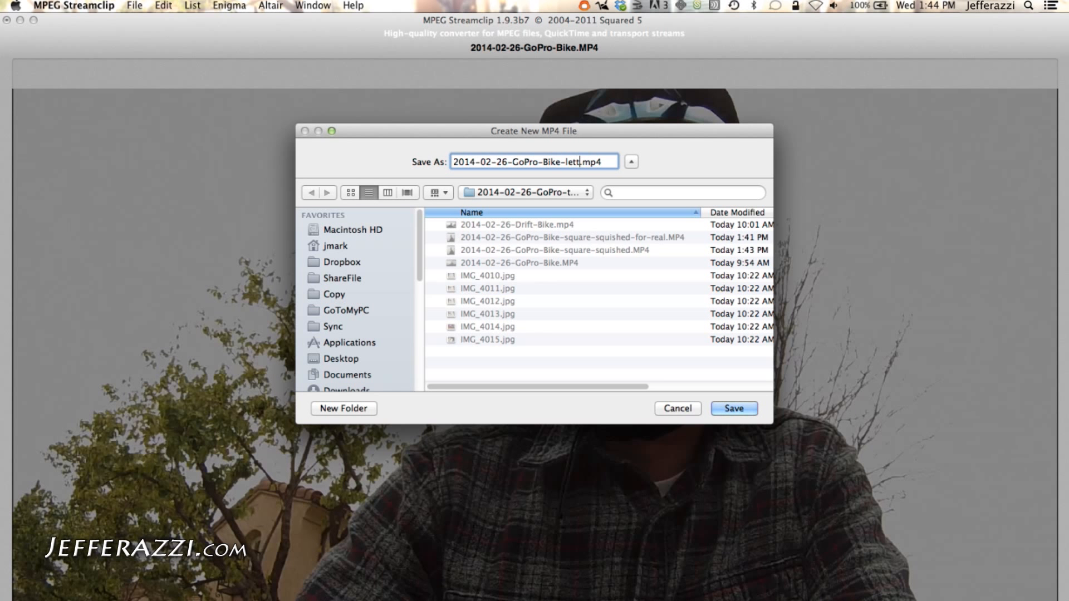
type("d")
left_click(733, 409)
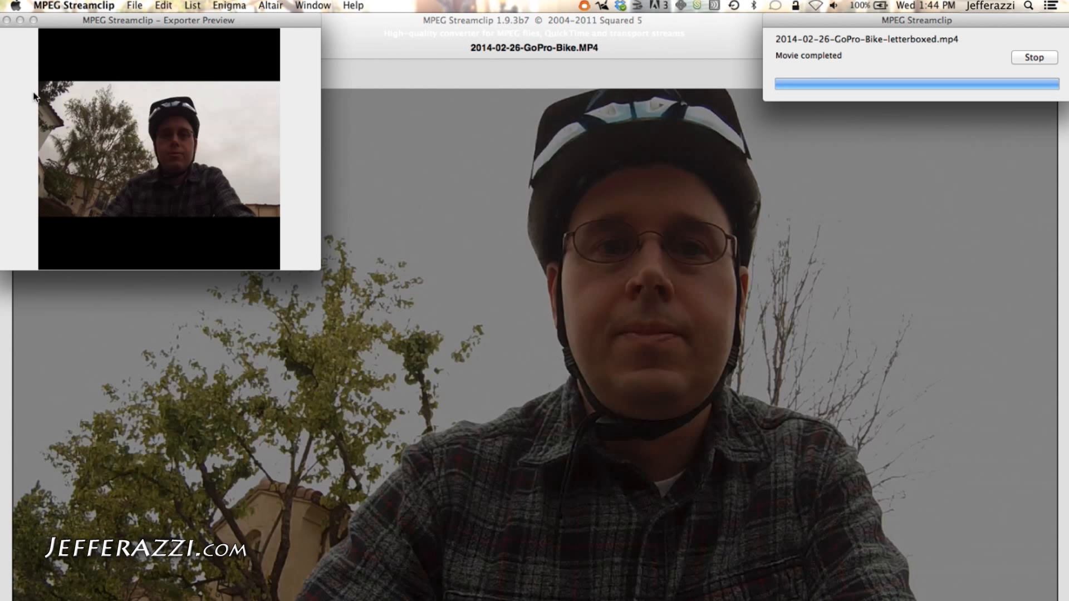
Reopen the MPEG-4 exporter and set the zoom X/Y ratio back to 1
left_click(123, 6)
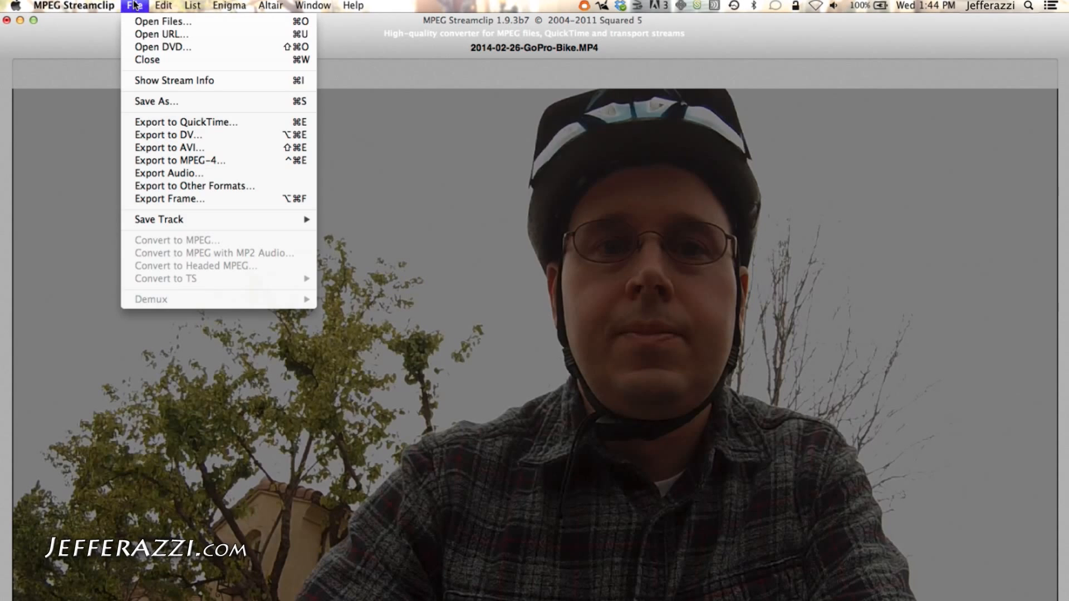
left_click(213, 161)
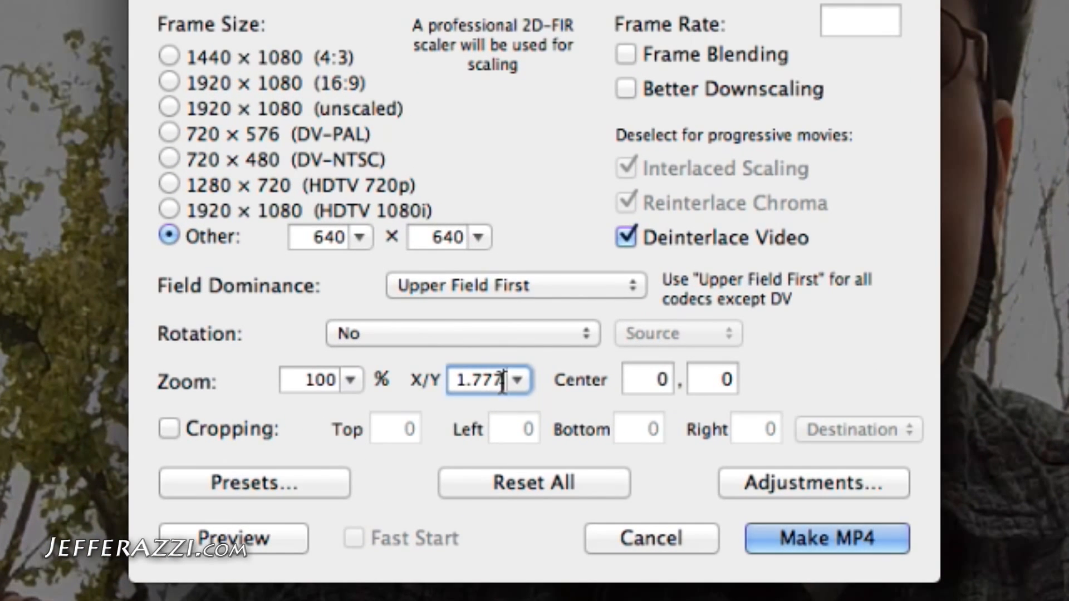
left_click(520, 383)
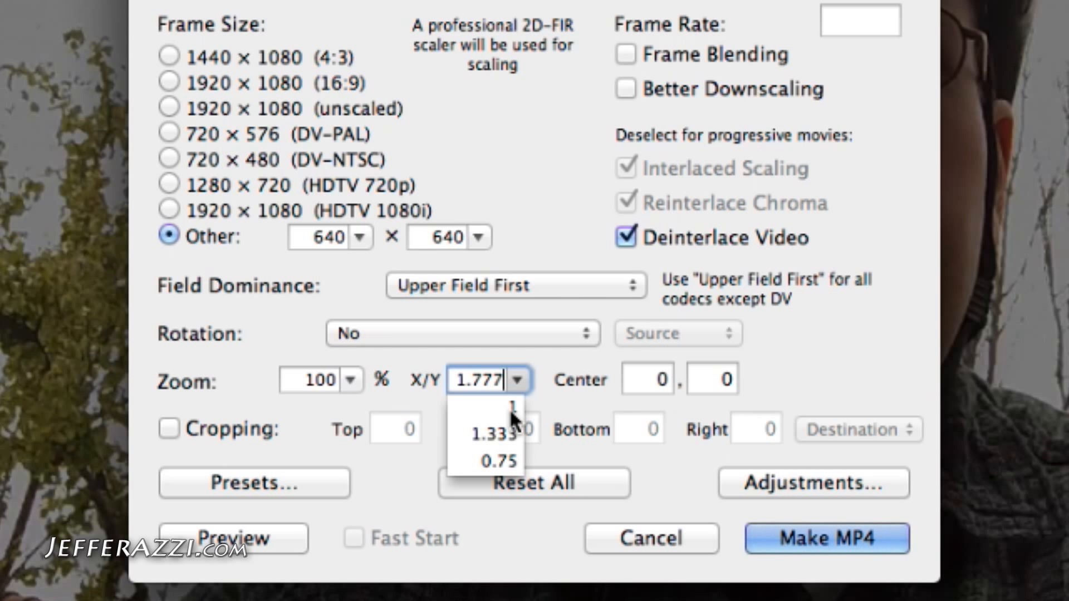
left_click(509, 408)
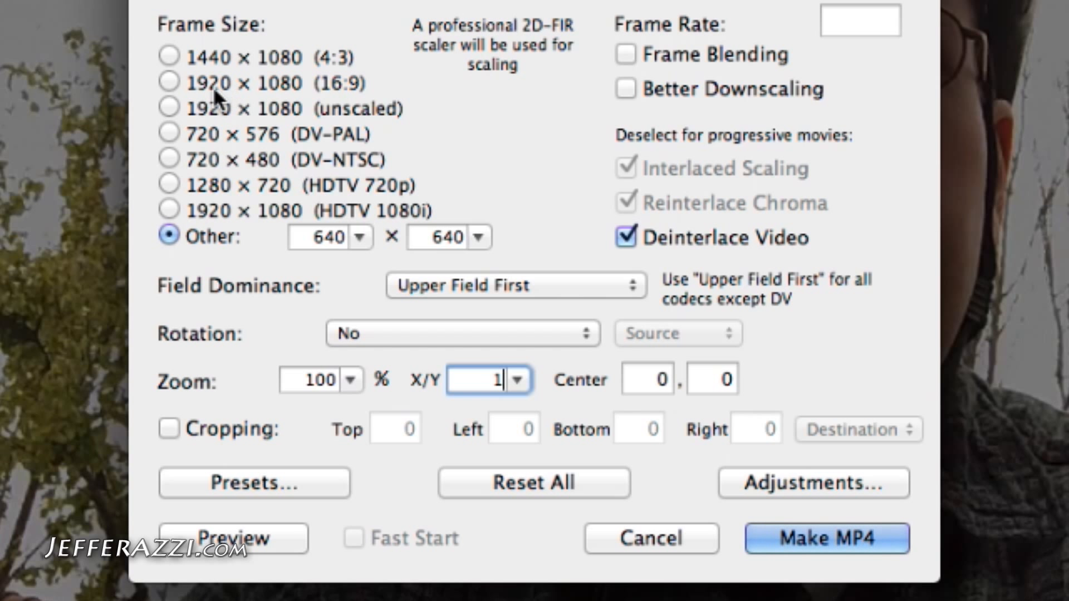
Keep the Other 640 × 640 frame size, enable Cropping, and set the cropping reference to Source
left_click(167, 83)
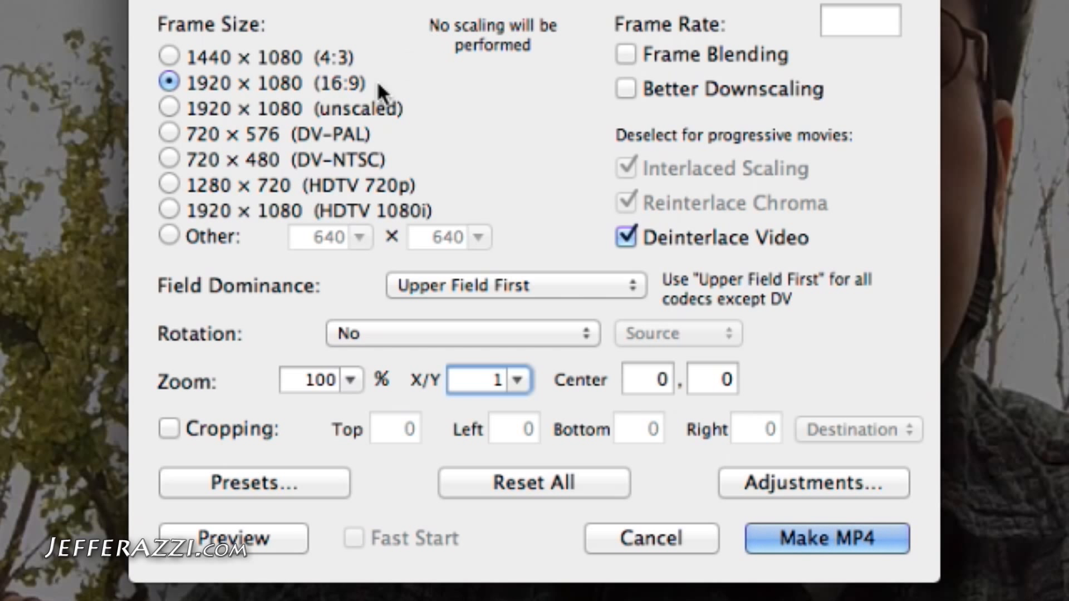
left_click(166, 233)
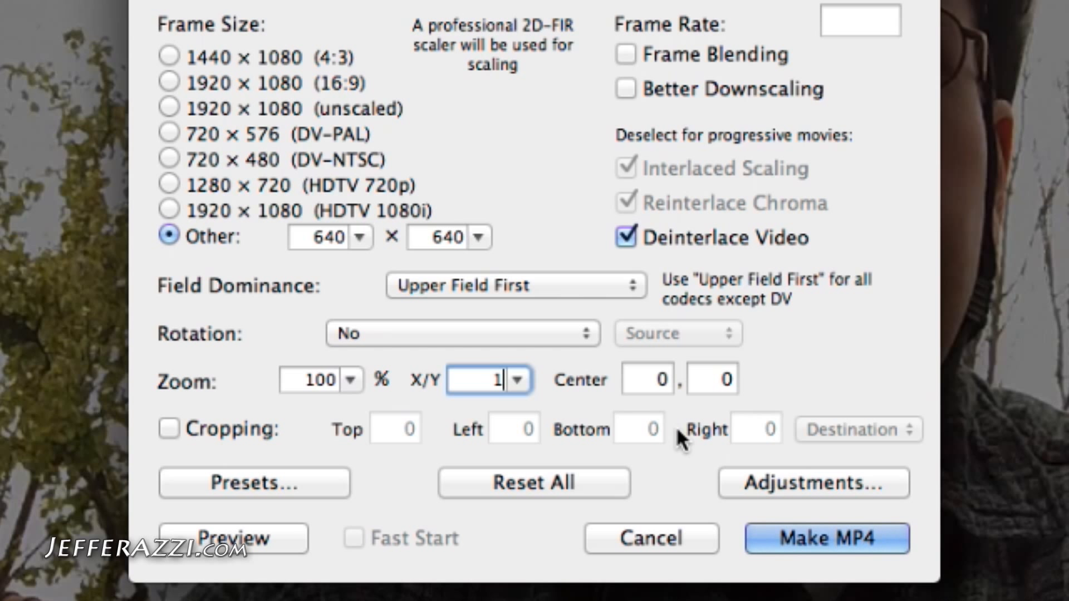
left_click(248, 430)
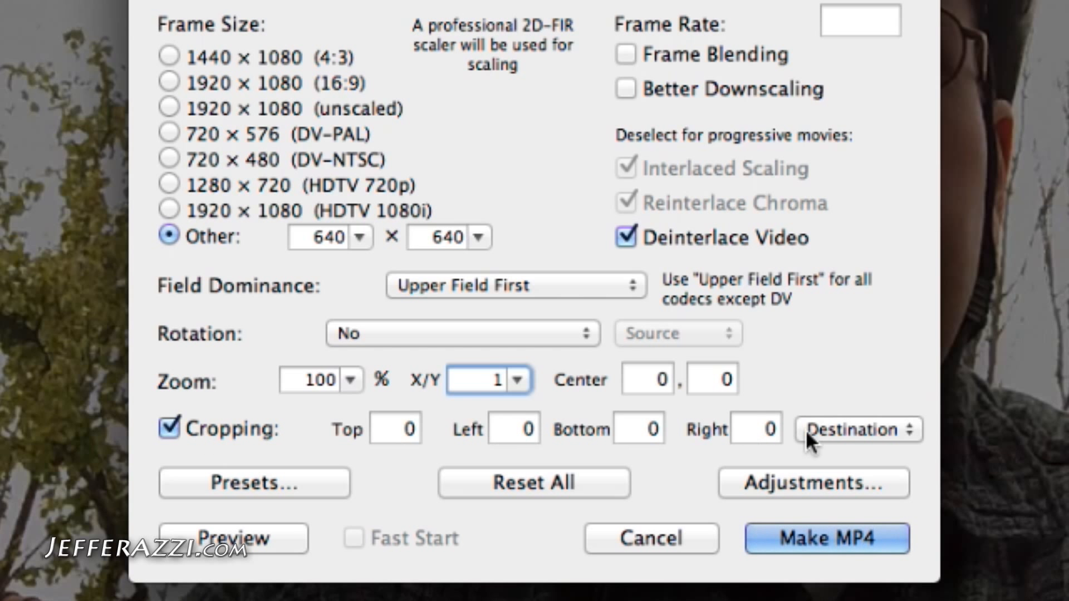
left_click(852, 431)
left_click(873, 401)
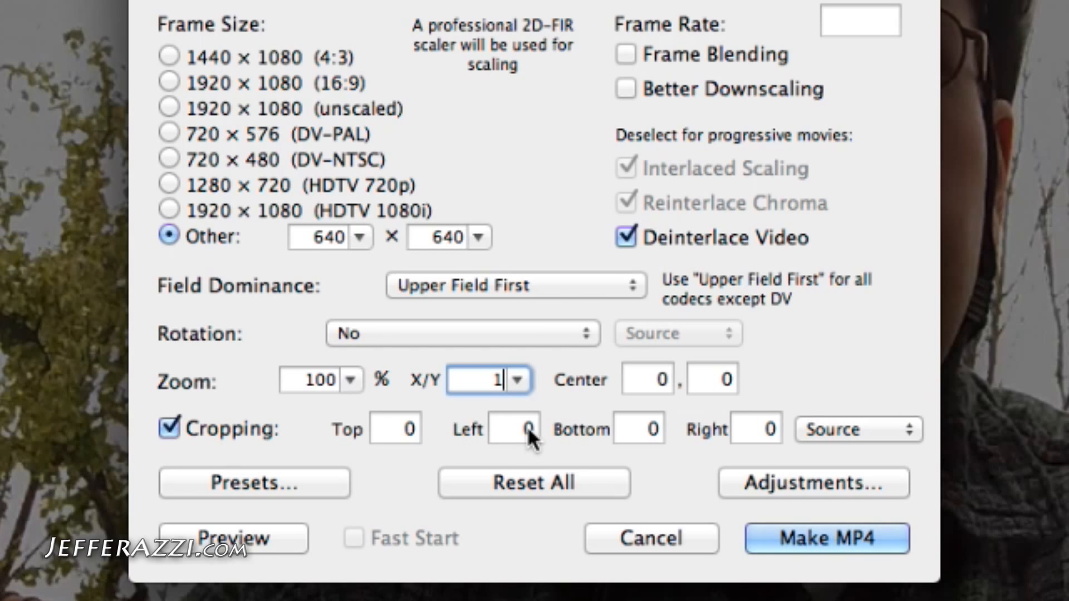
Calculate the crop per side as (1920 − 1080) / 2 in Calculator
key("F12")
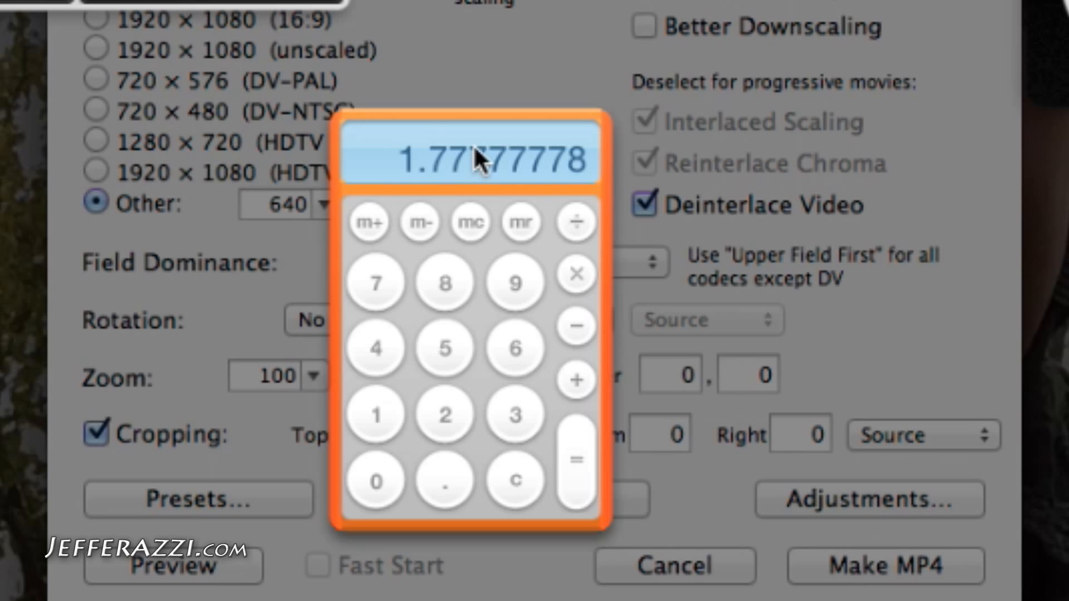
type("1920")
key("minus")
type("1080")
key("Return")
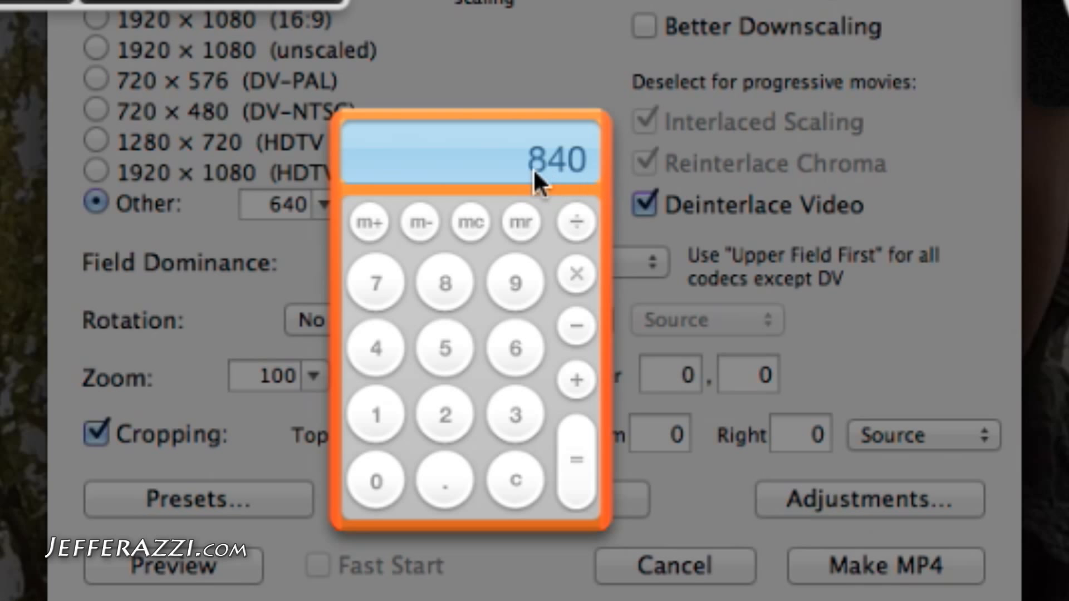
key("slash")
type("2")
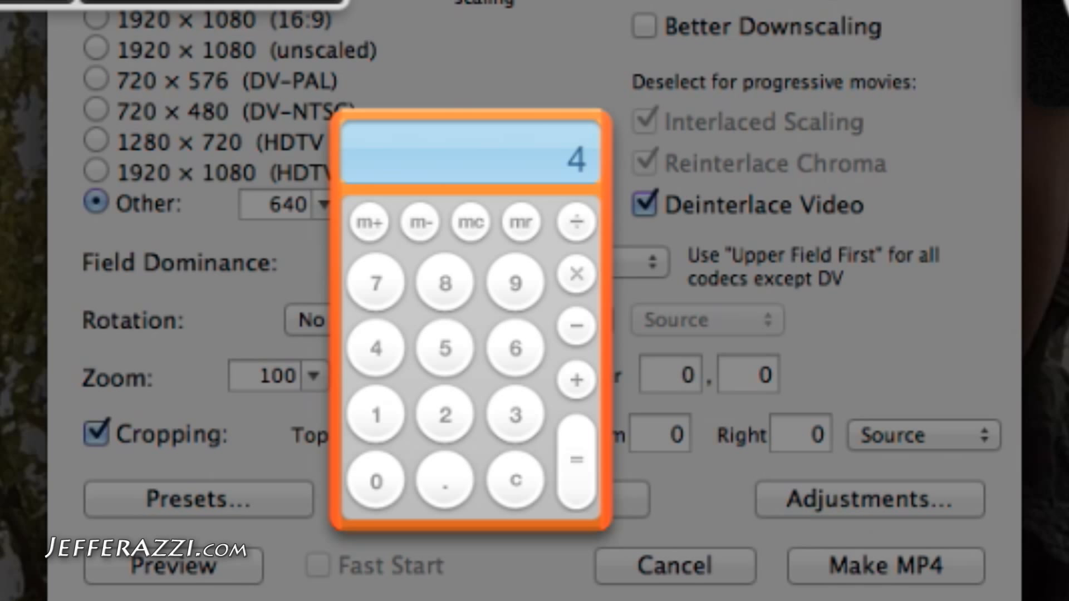
key("Return")
Set the Left and Right cropping values to 420 each
left_click(633, 130)
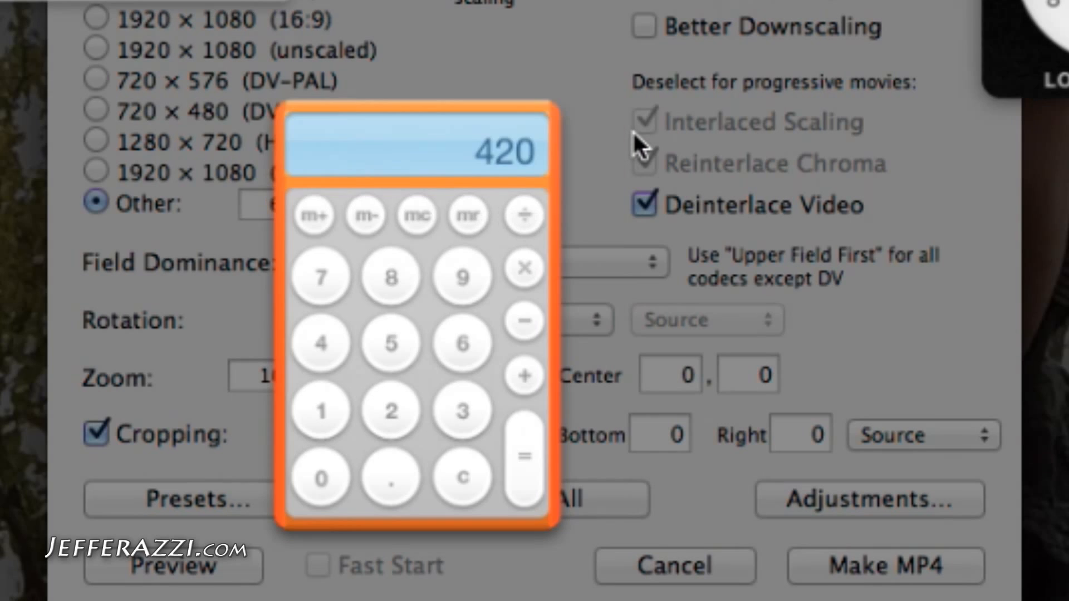
double_click(523, 440)
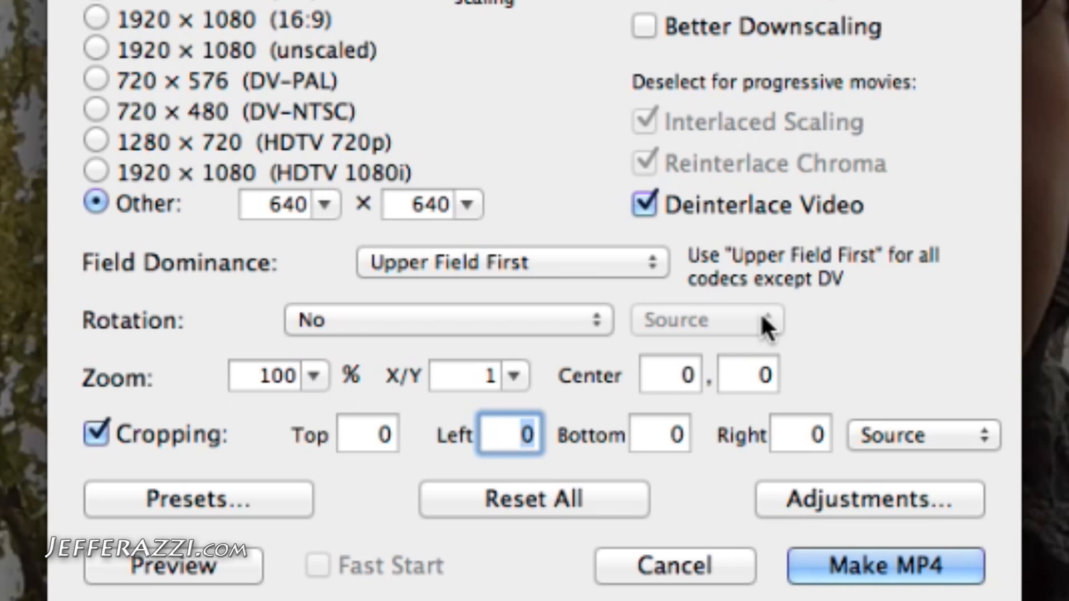
type("420")
double_click(794, 440)
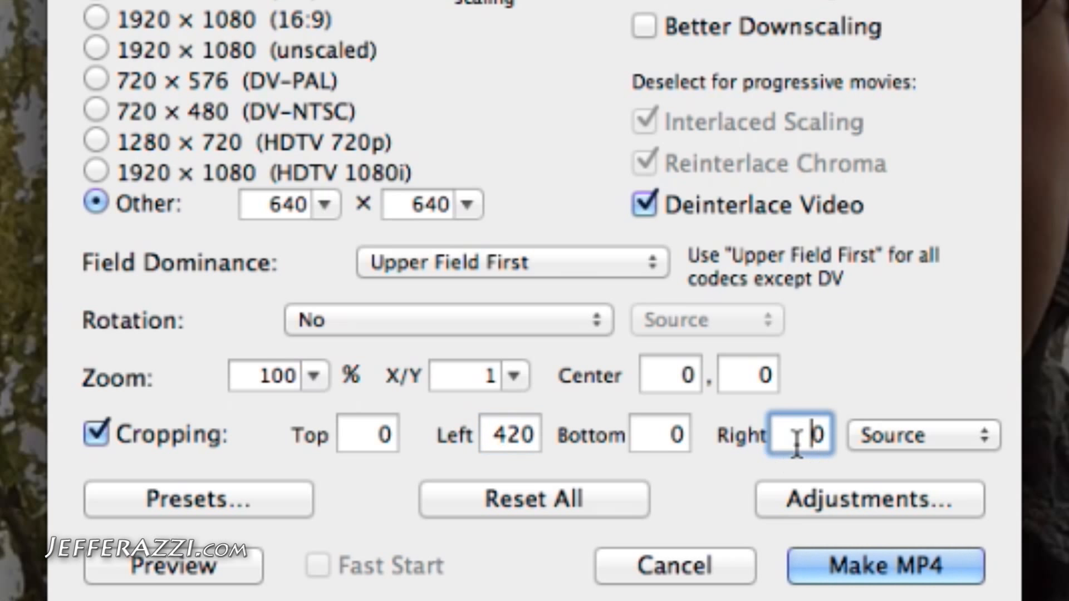
type("420")
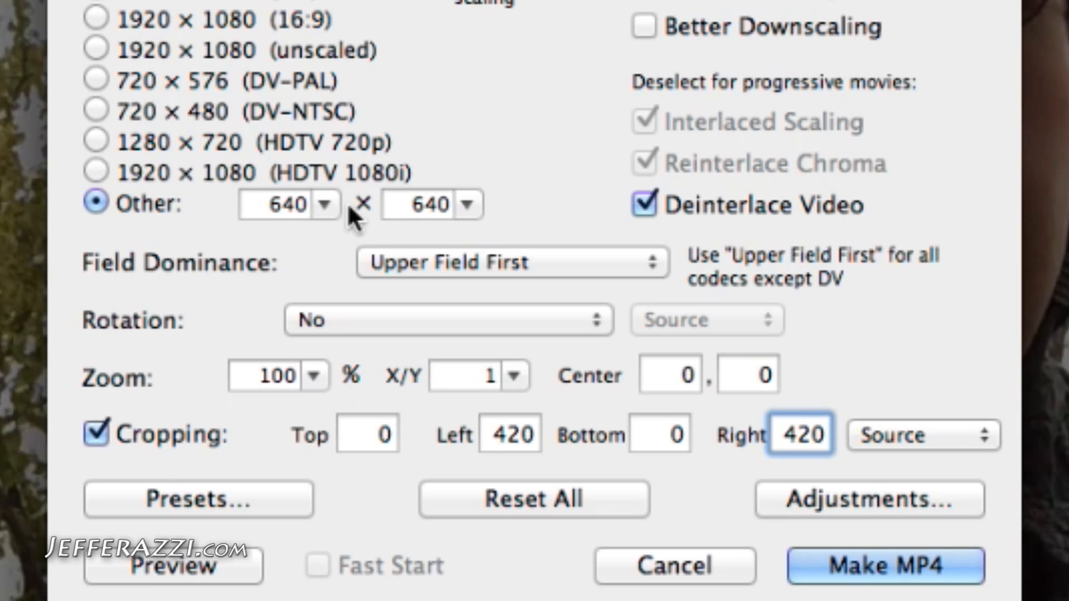
Make the cropped MP4 and save it with the default name
left_click(860, 566)
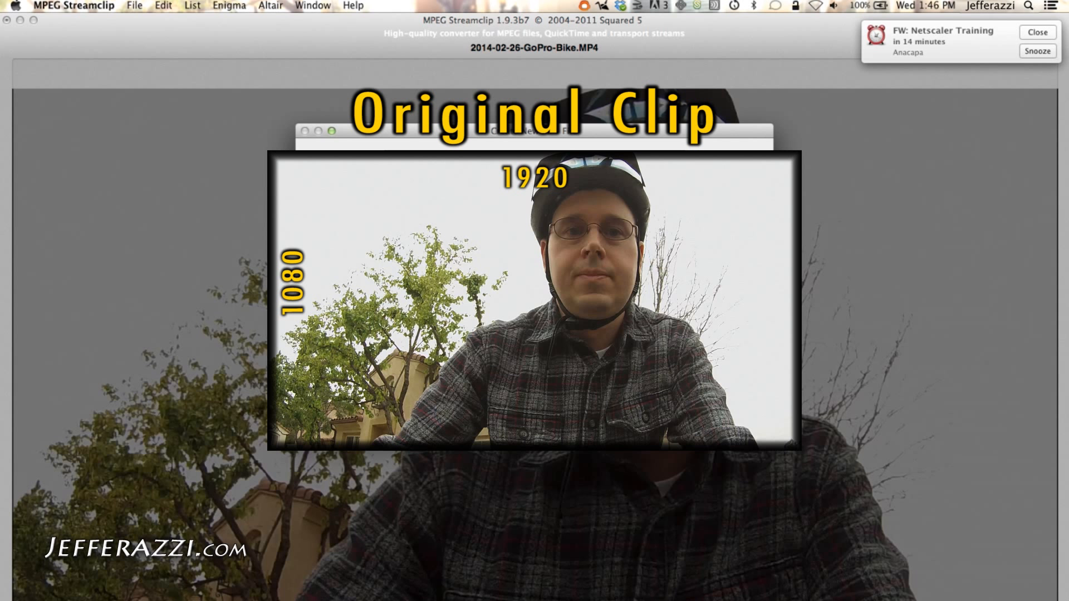
key("Return")
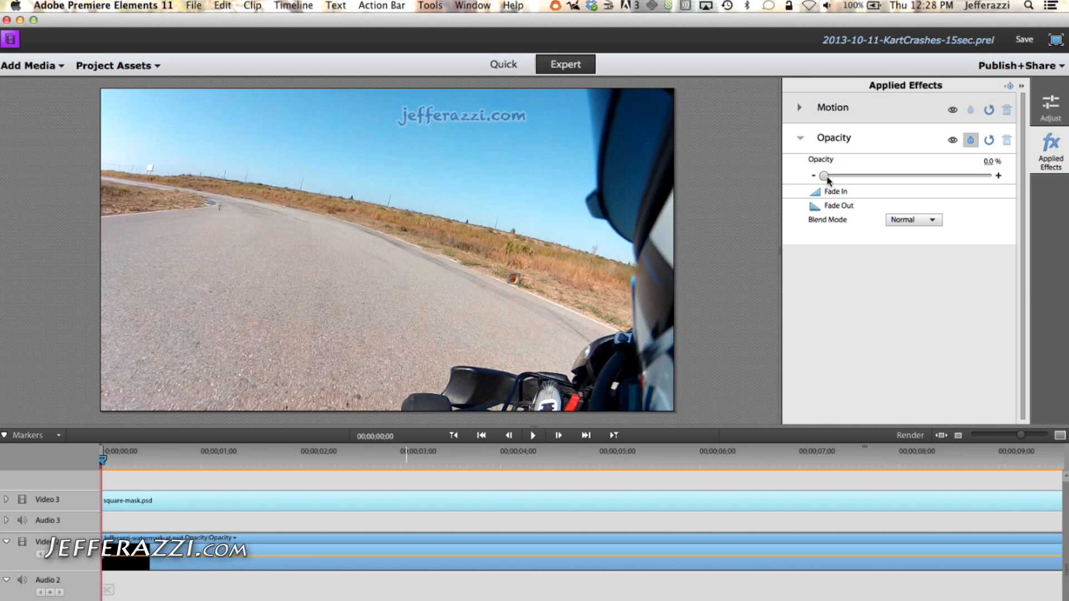
In Premiere Elements, set the clip's Opacity to 100% and play the timeline
left_click_drag(828, 181, 933, 180)
left_click_drag(947, 178, 997, 182)
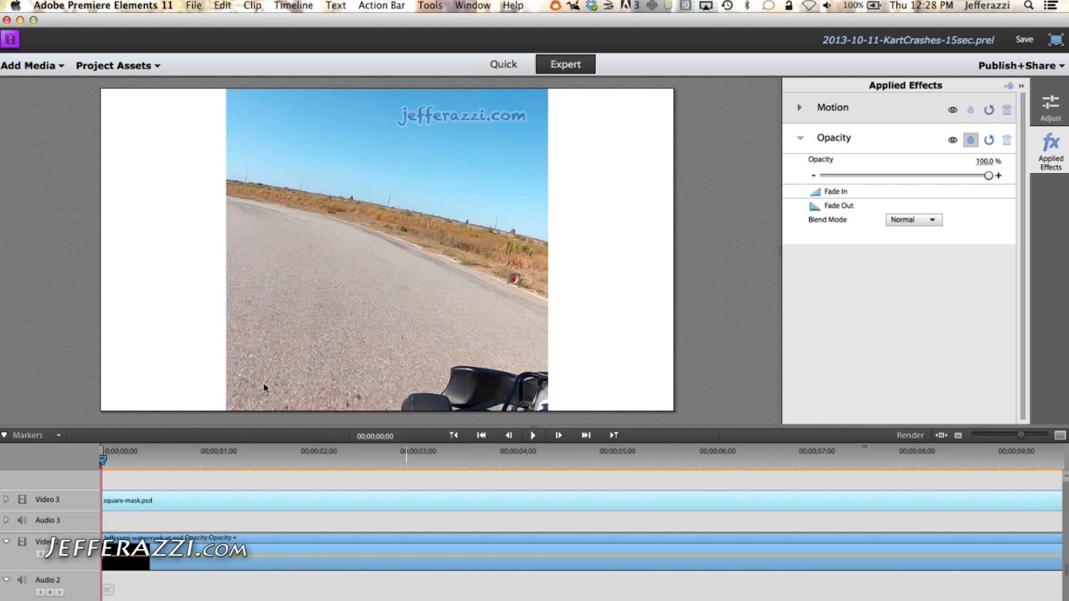
left_click(532, 435)
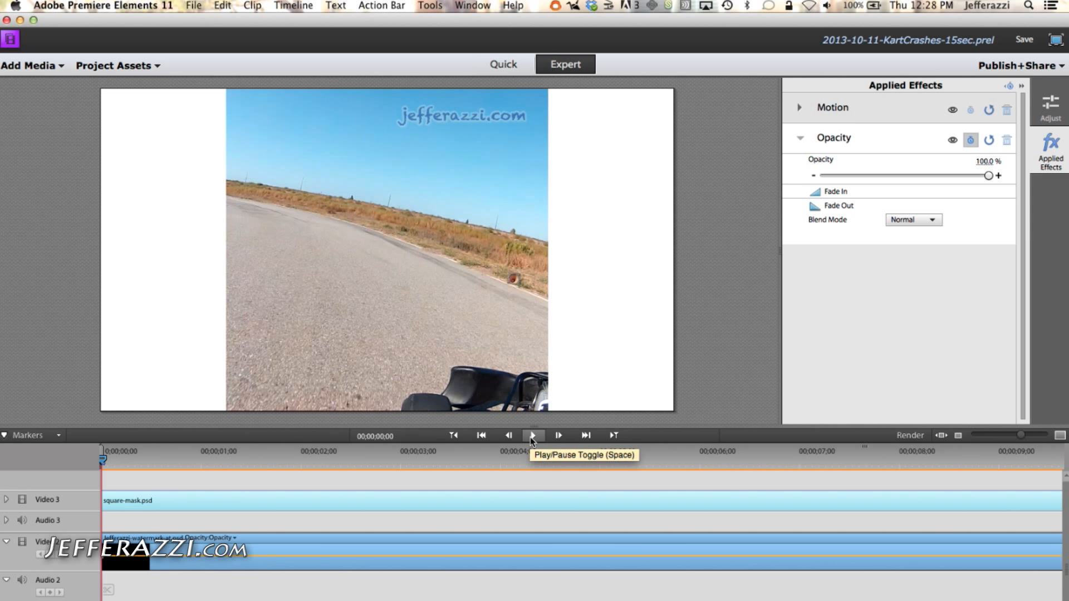